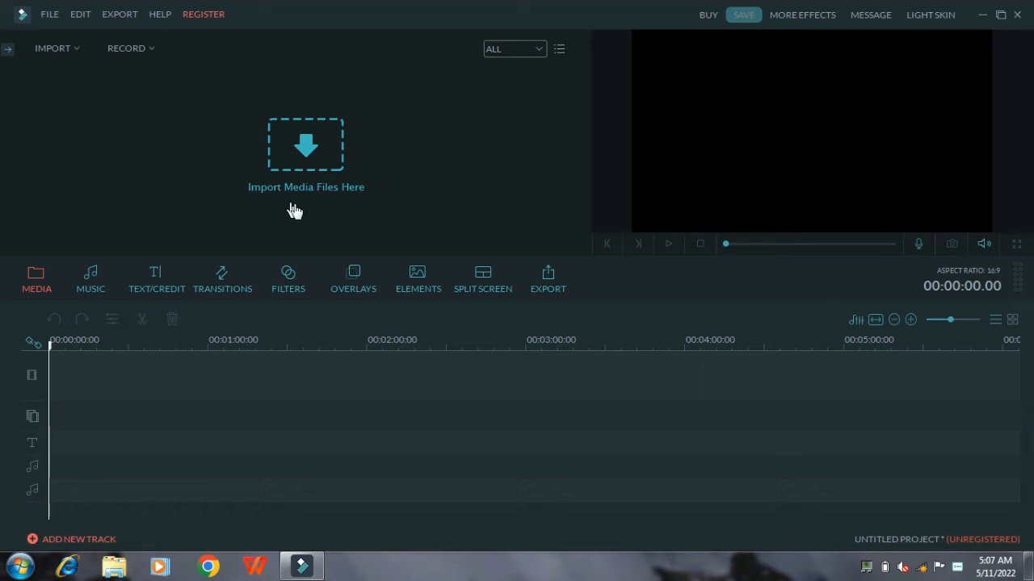
click(306, 164)
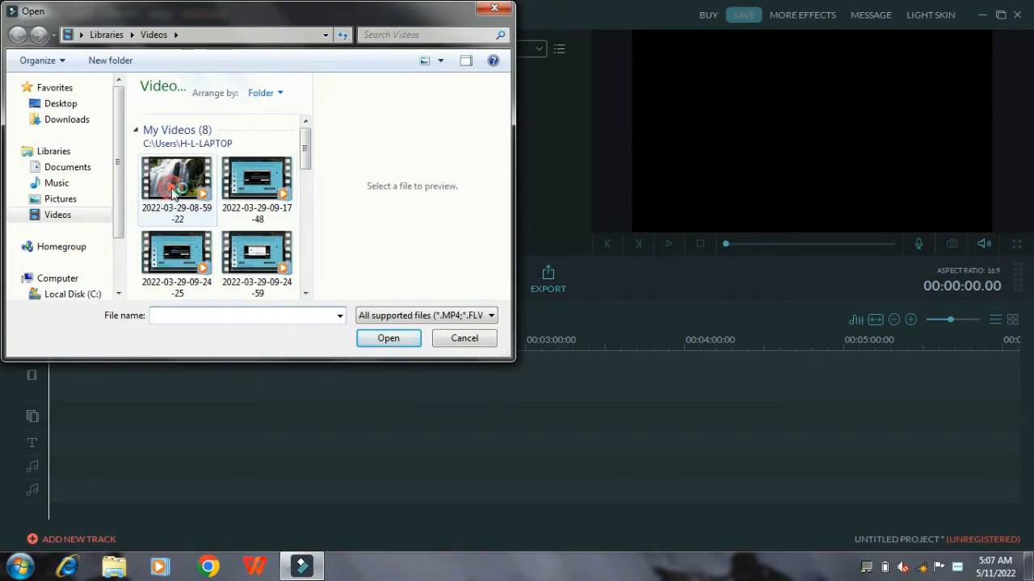
click(192, 204)
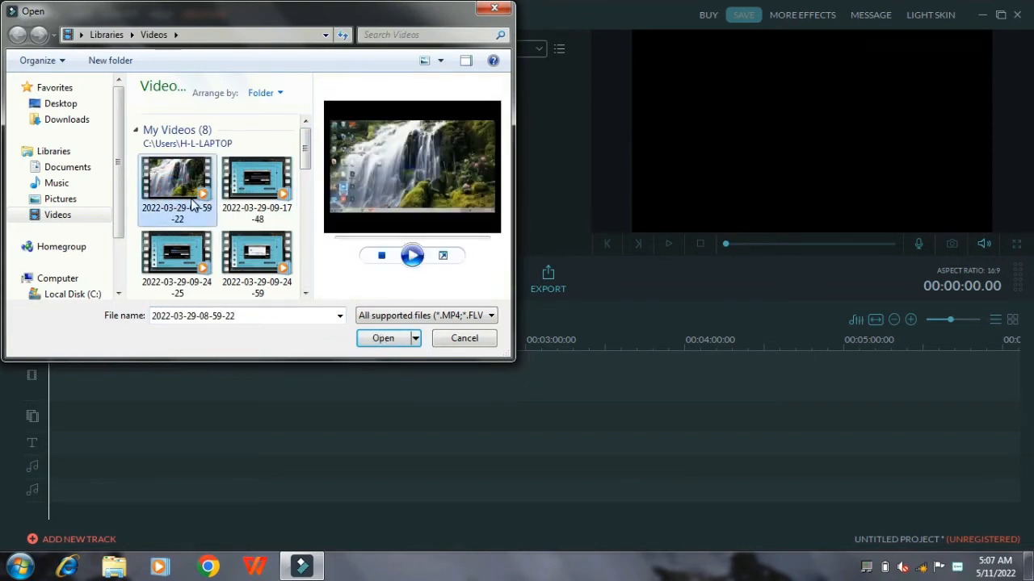
click(384, 339)
click(50, 51)
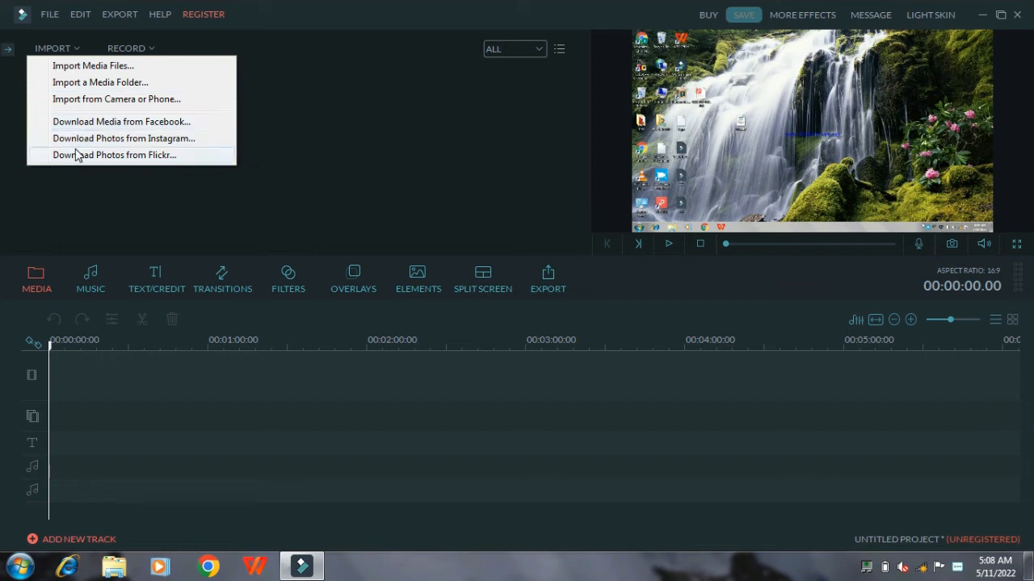
click(243, 129)
click(122, 47)
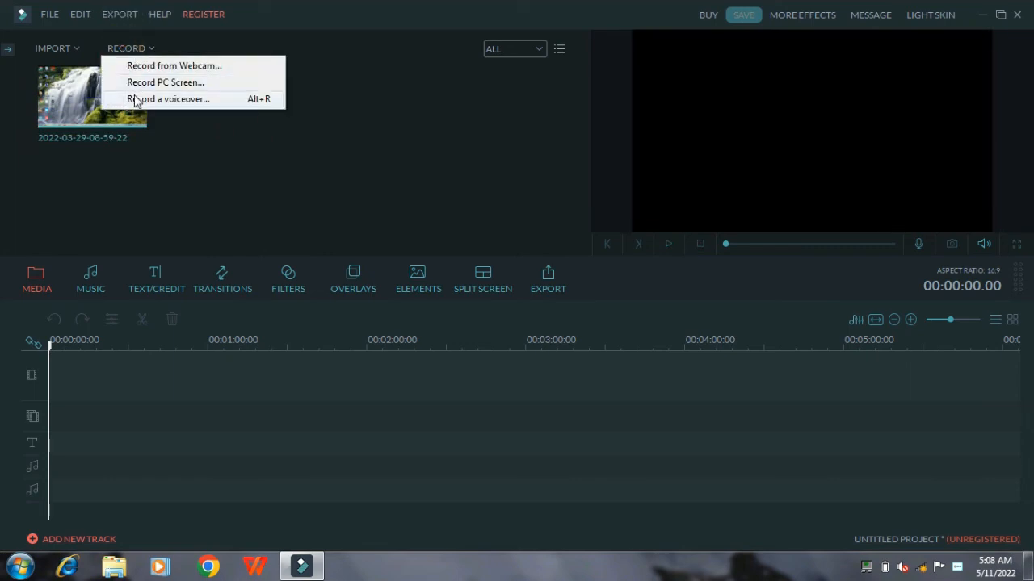
click(213, 152)
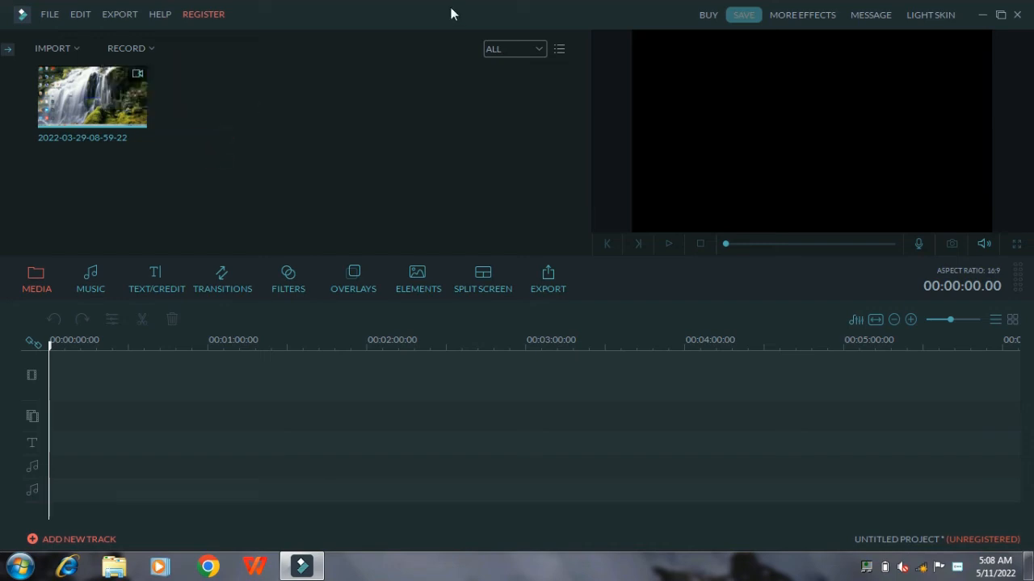
Filter the media library to show only video files.
click(533, 49)
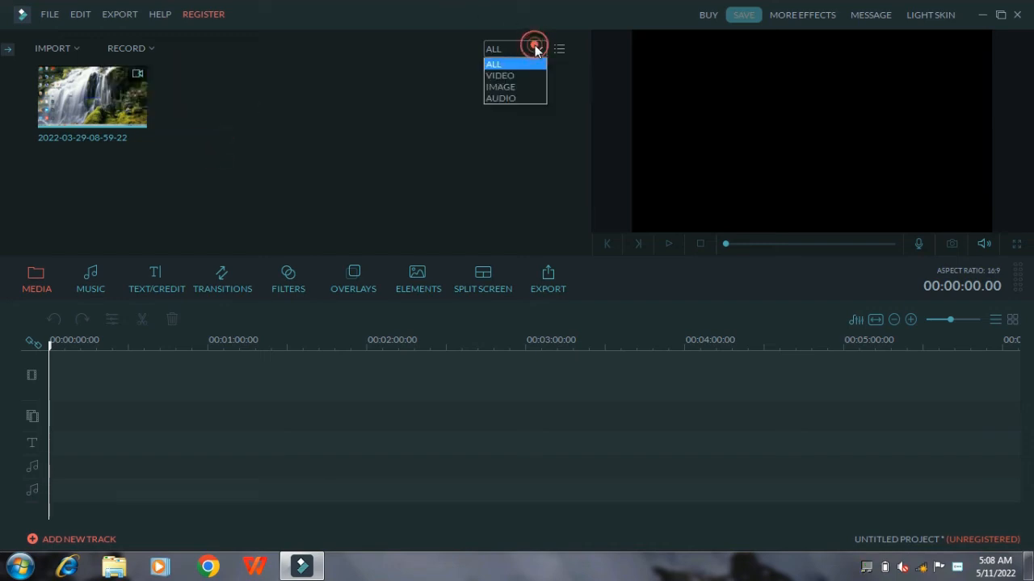
click(491, 76)
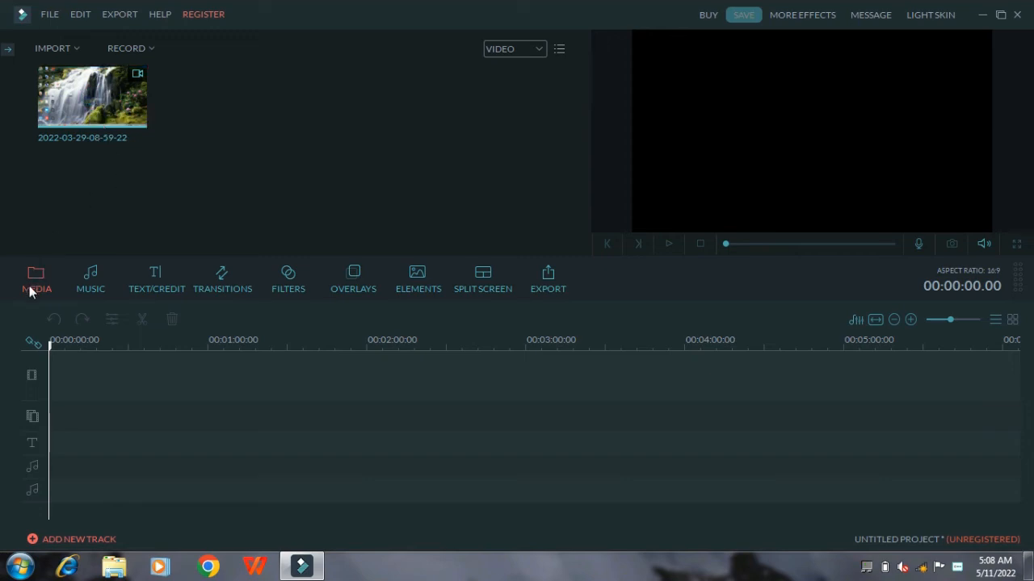
Look through the music, text/credit, transition, filter, overlay, element and split-screen libraries and return to the imported media.
click(84, 280)
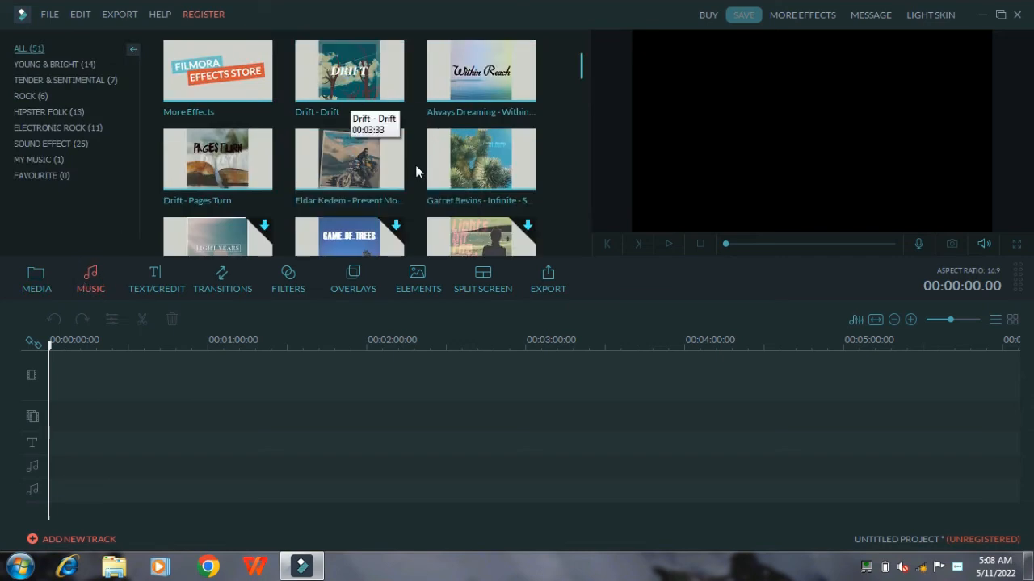
click(164, 290)
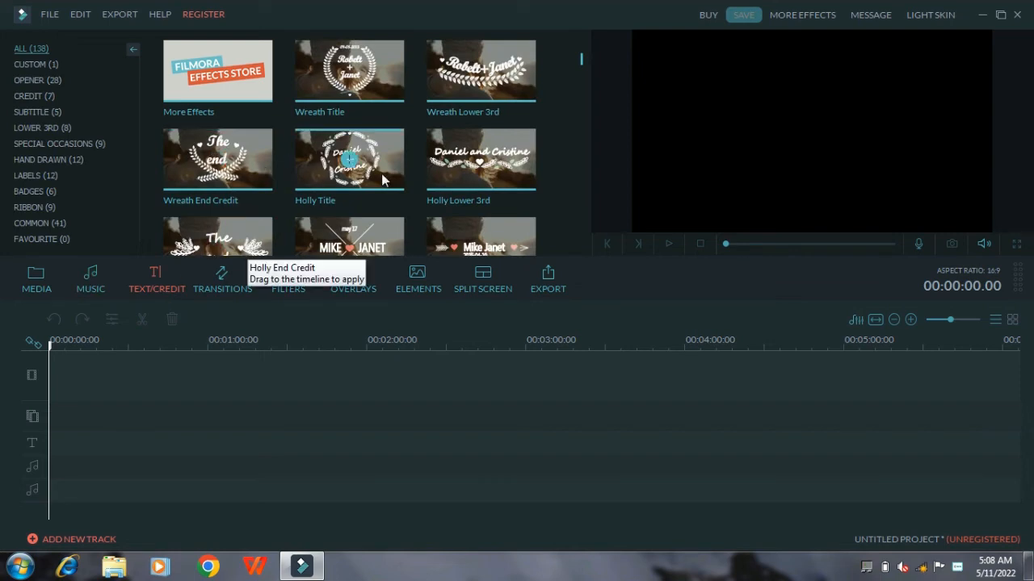
click(231, 289)
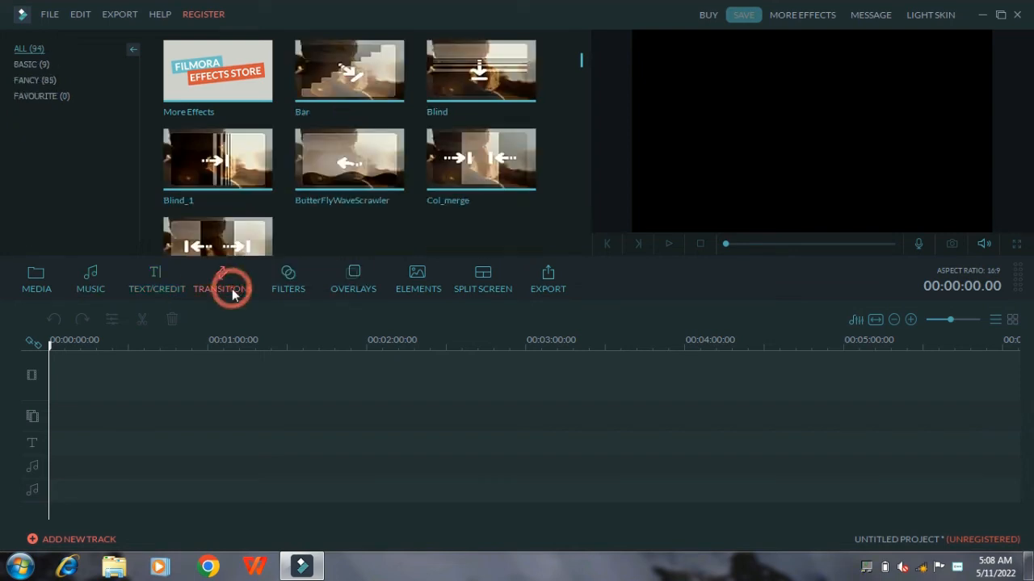
click(288, 277)
click(352, 279)
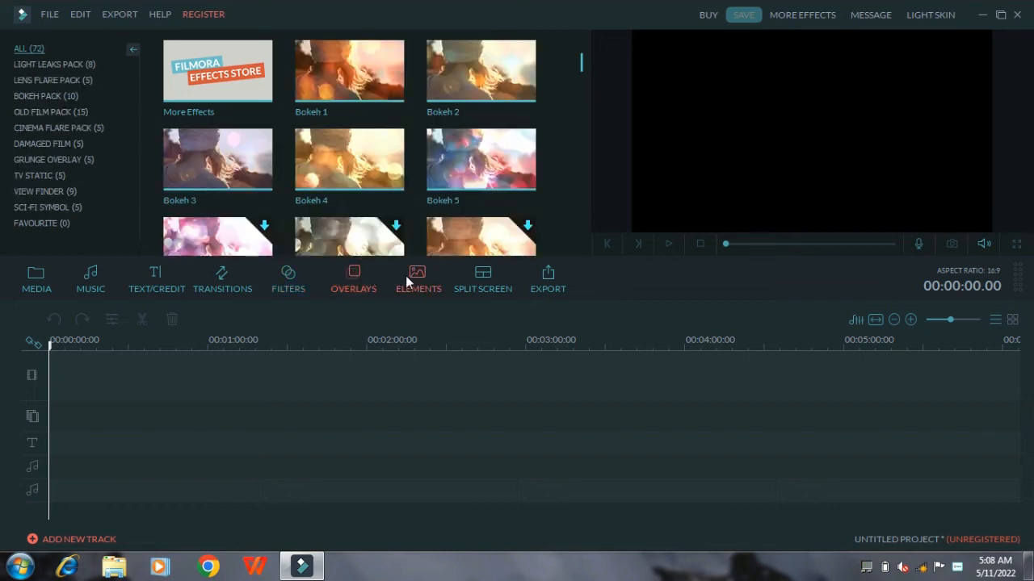
click(405, 276)
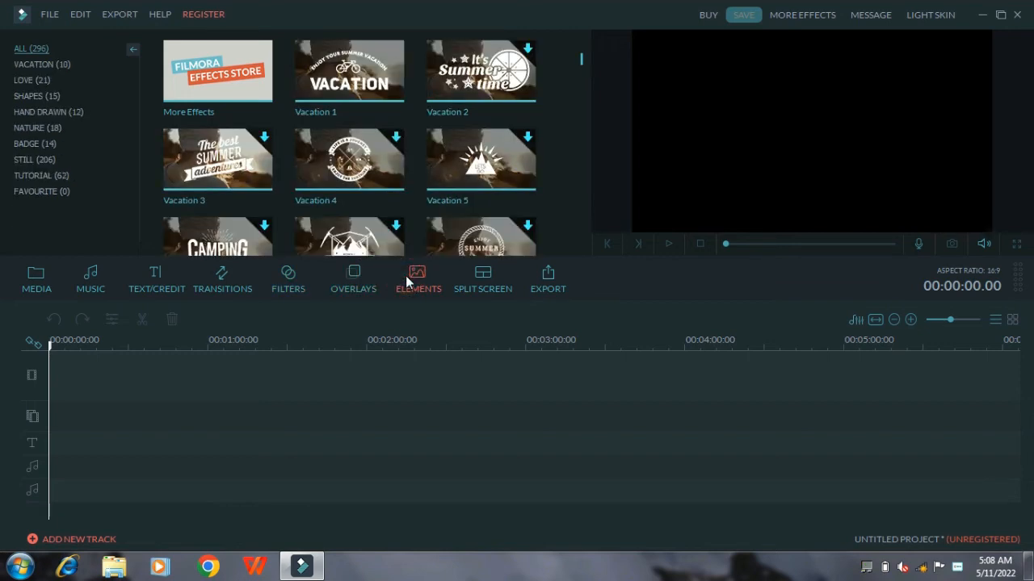
click(485, 281)
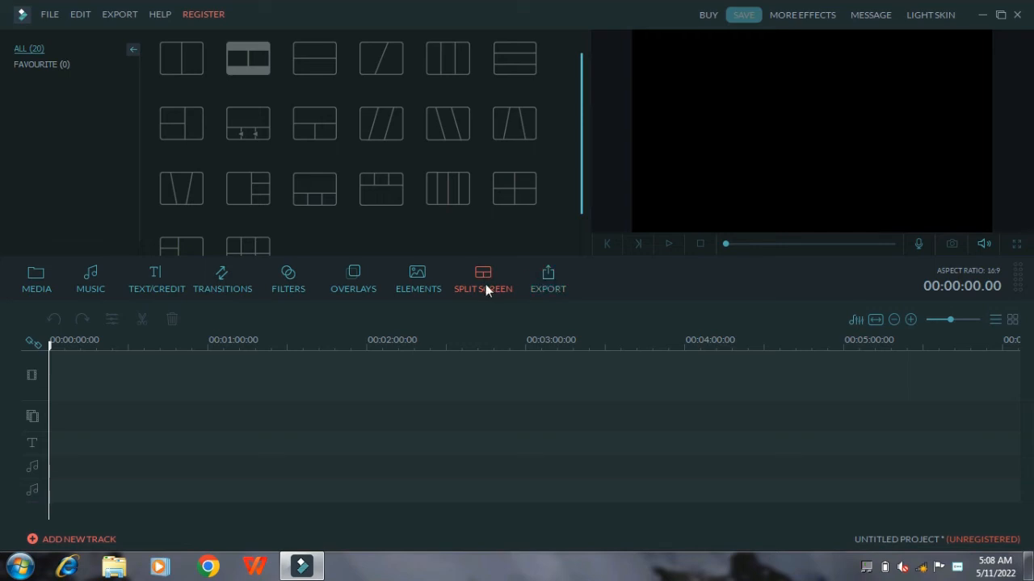
click(33, 277)
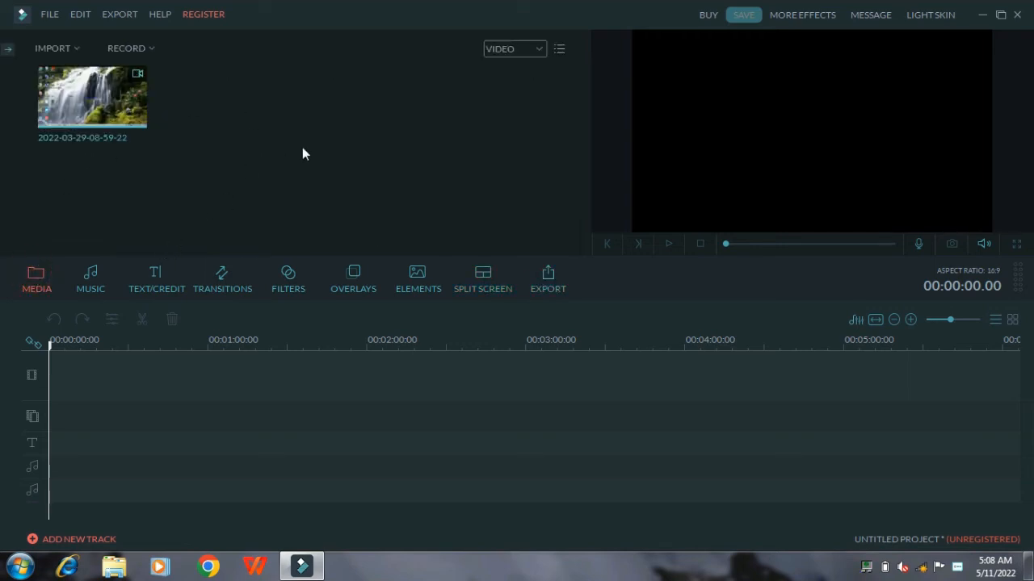
mouse_move(125, 116)
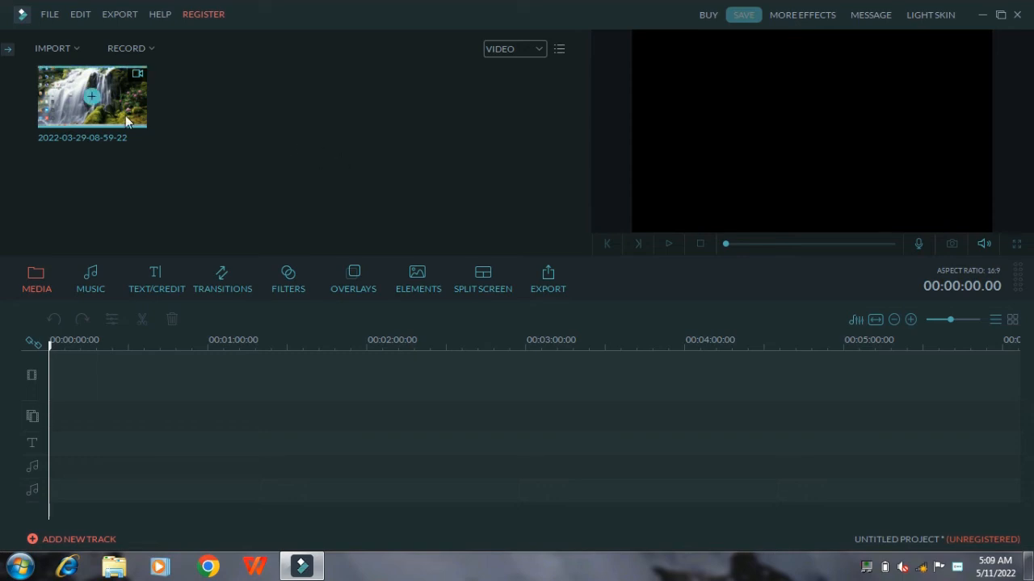
right_click(86, 95)
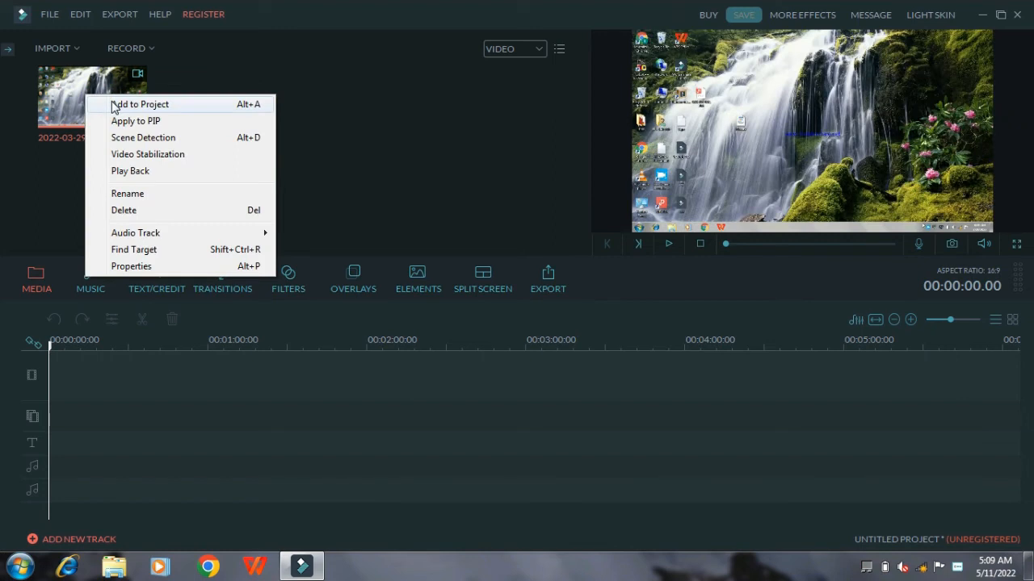
click(113, 105)
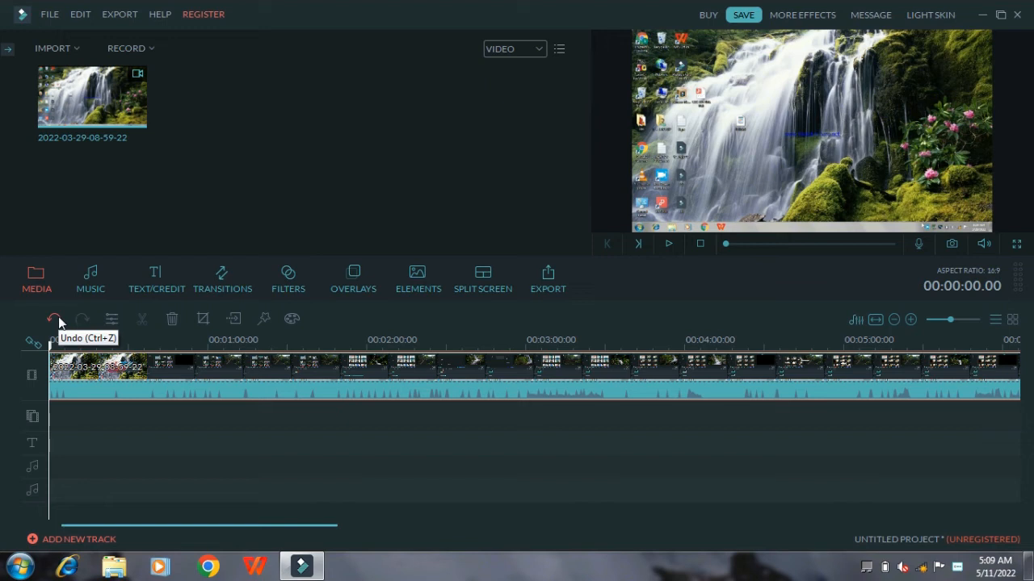
Try rotating the timeline clip in both directions, flipping it horizontally and vertically, and rotating it clockwise twice.
click(111, 320)
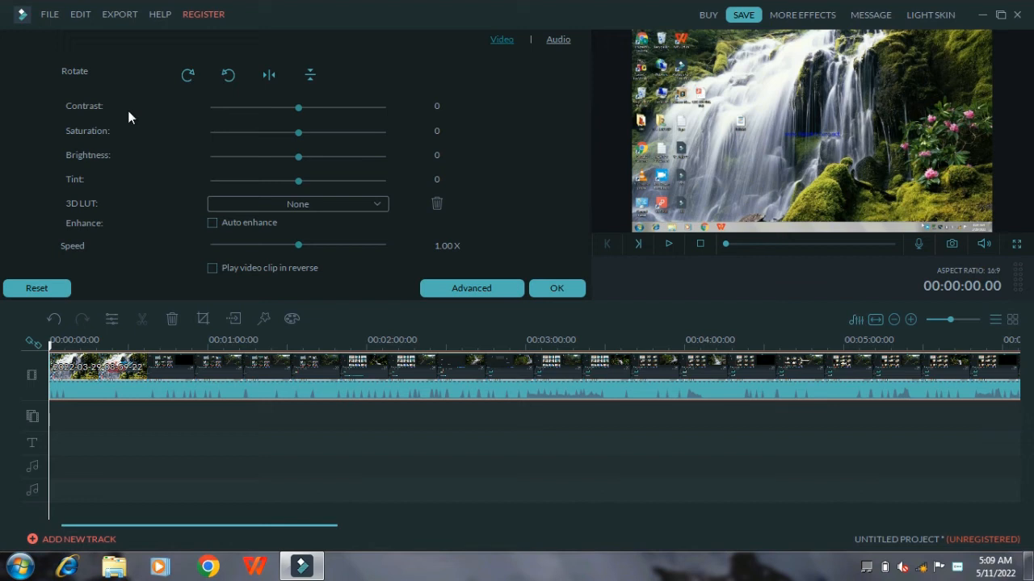
click(185, 74)
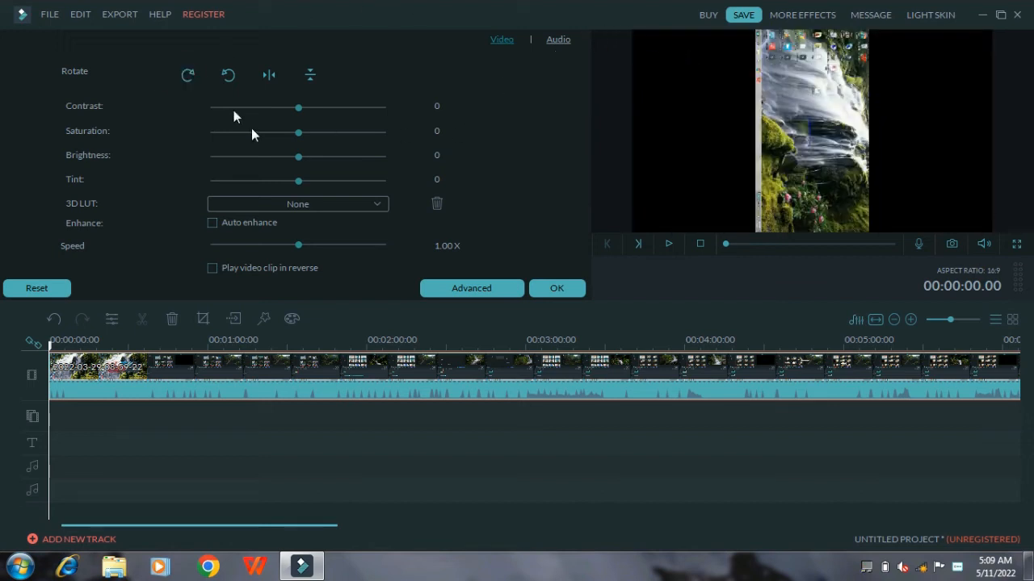
click(226, 77)
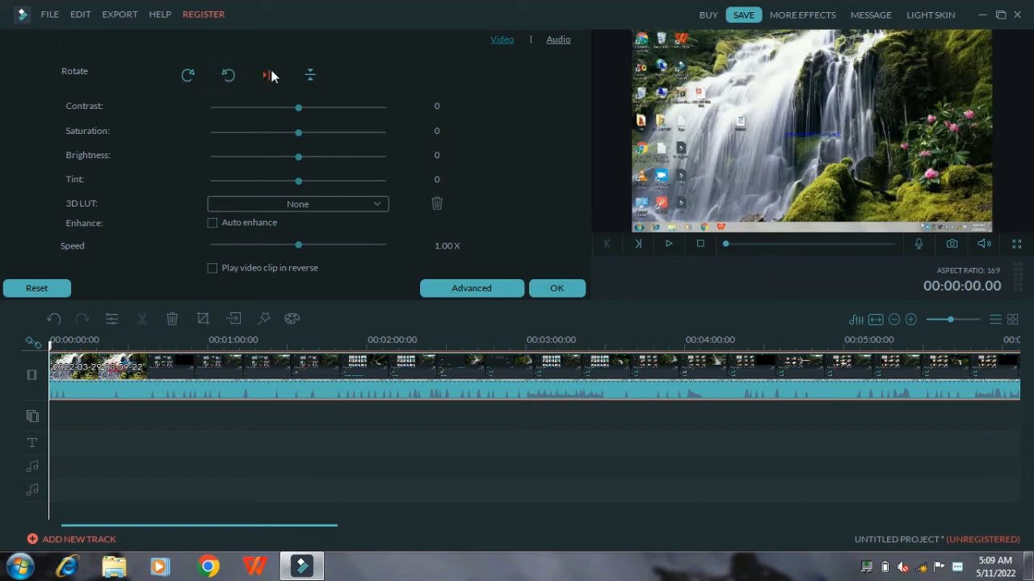
click(270, 75)
click(310, 76)
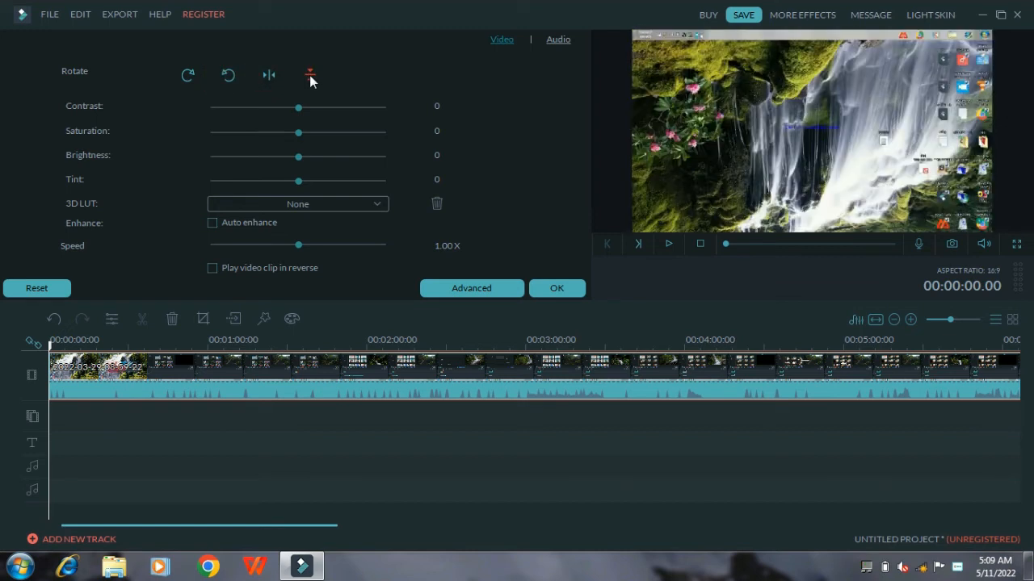
click(183, 74)
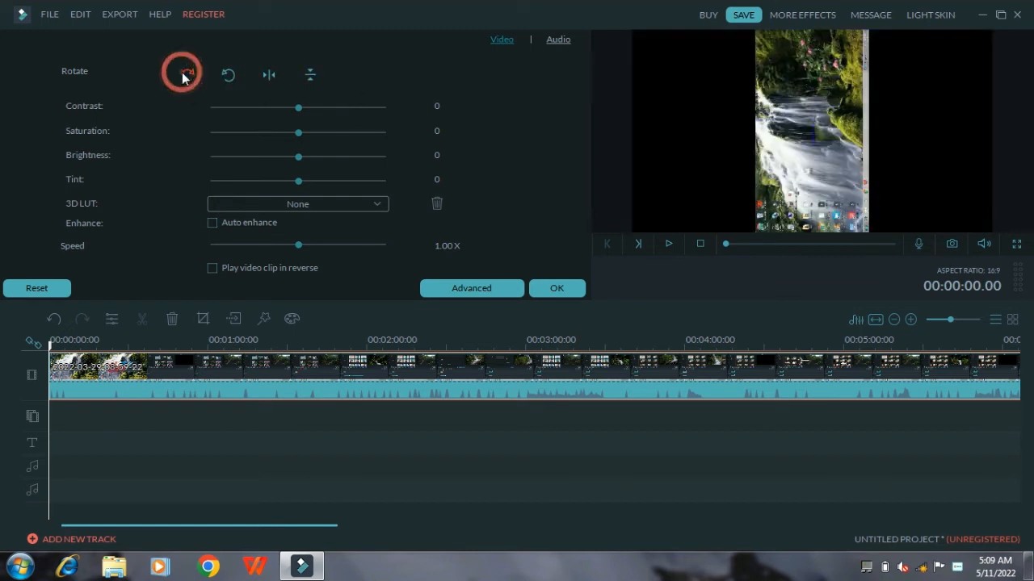
click(183, 74)
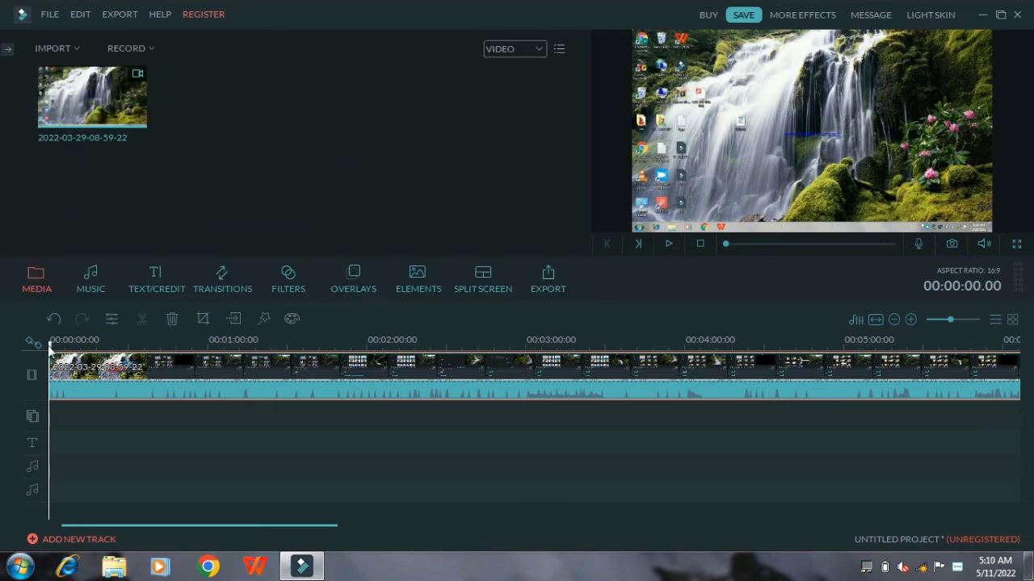
Split the timeline clip at 00:00:08.21 and delete the section before the cut.
click(49, 344)
click(72, 344)
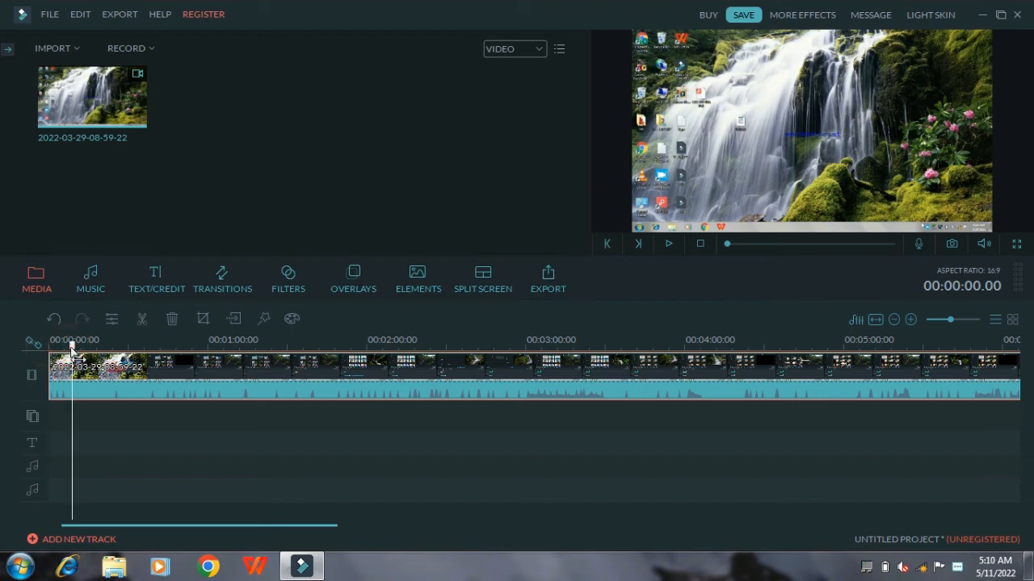
click(49, 382)
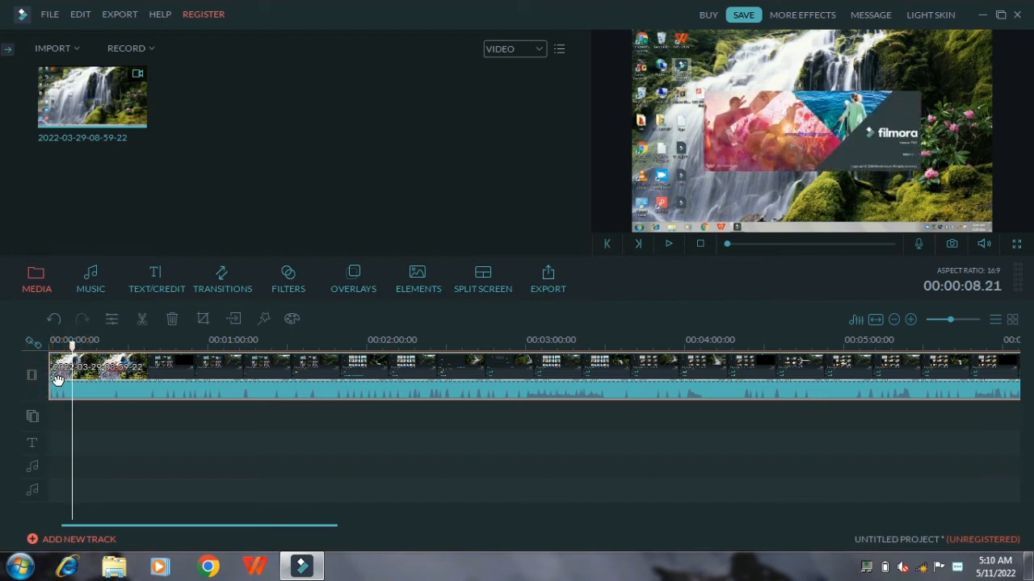
click(139, 318)
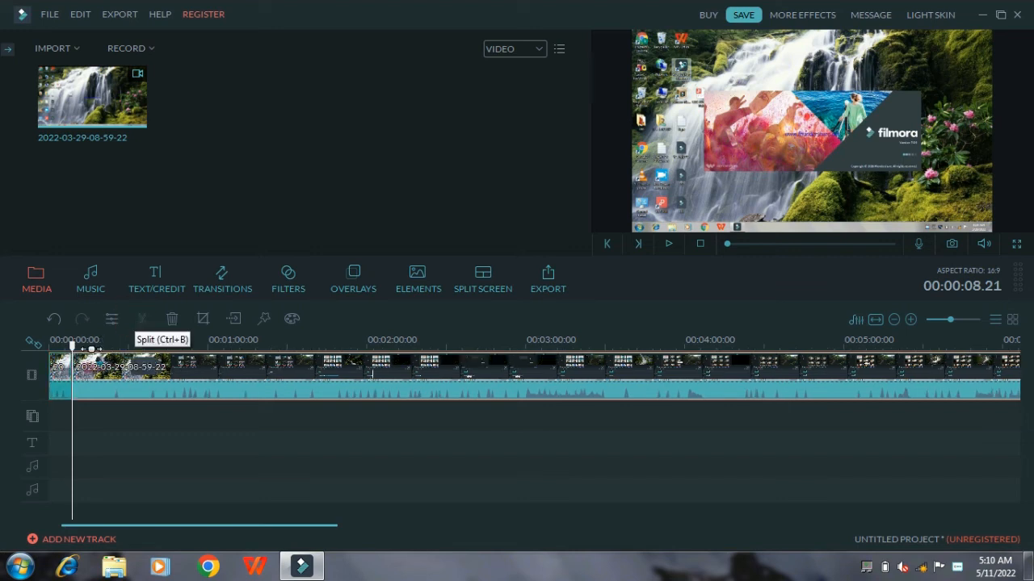
click(51, 393)
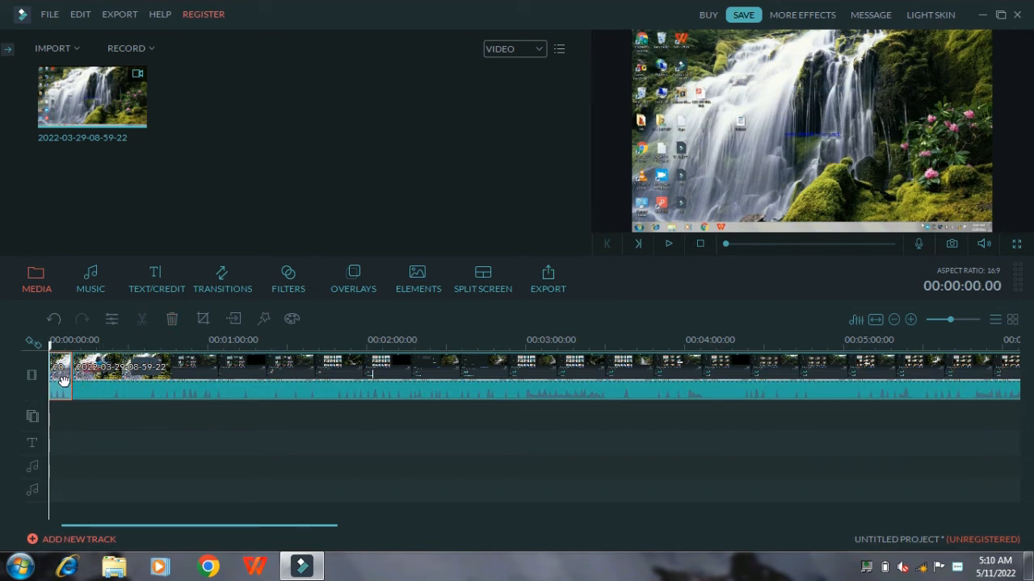
click(169, 326)
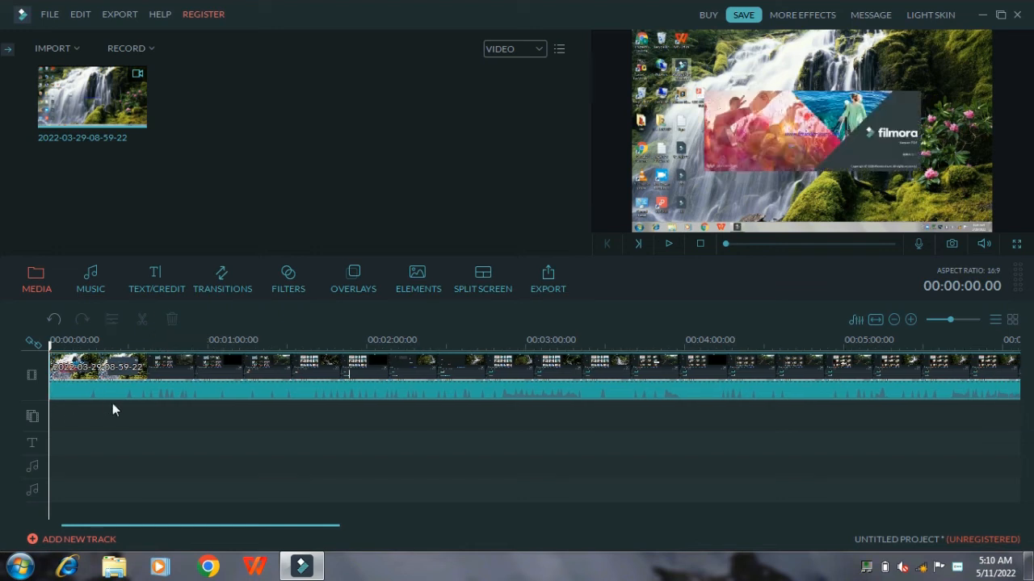
Try cropping the remaining clip manually to a 1366 × 311 band around the splash image.
click(131, 374)
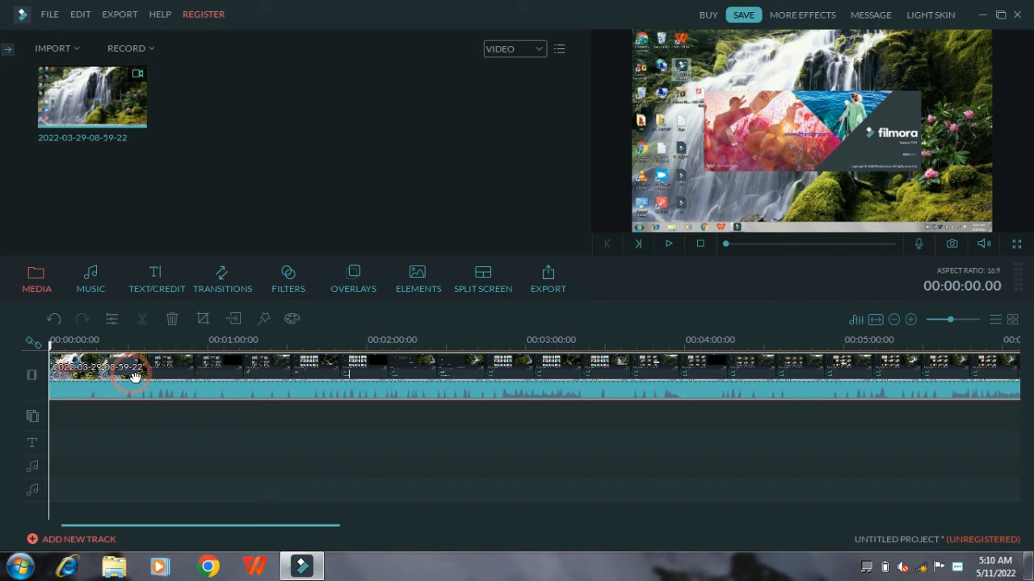
click(201, 320)
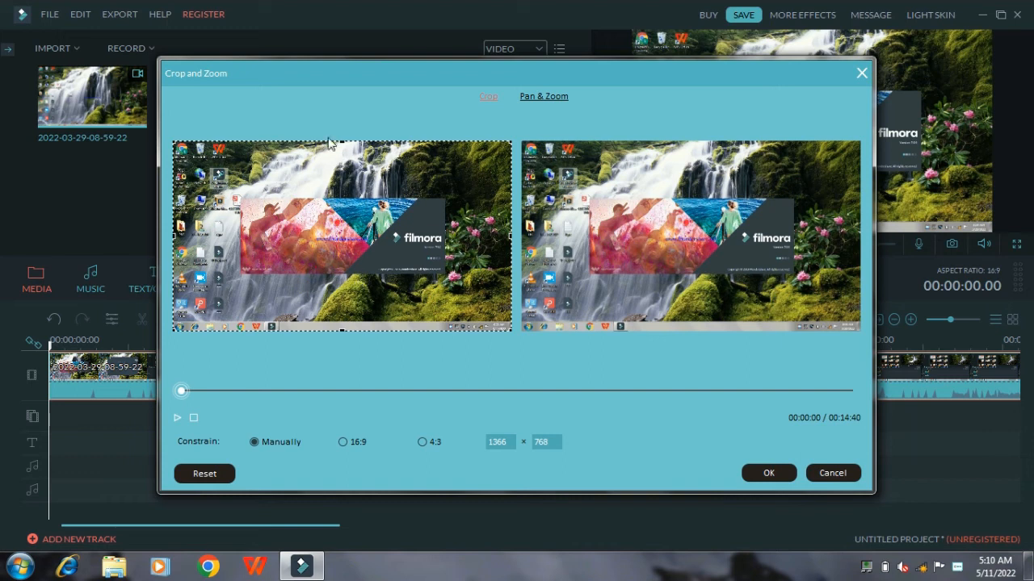
drag(342, 141, 343, 200)
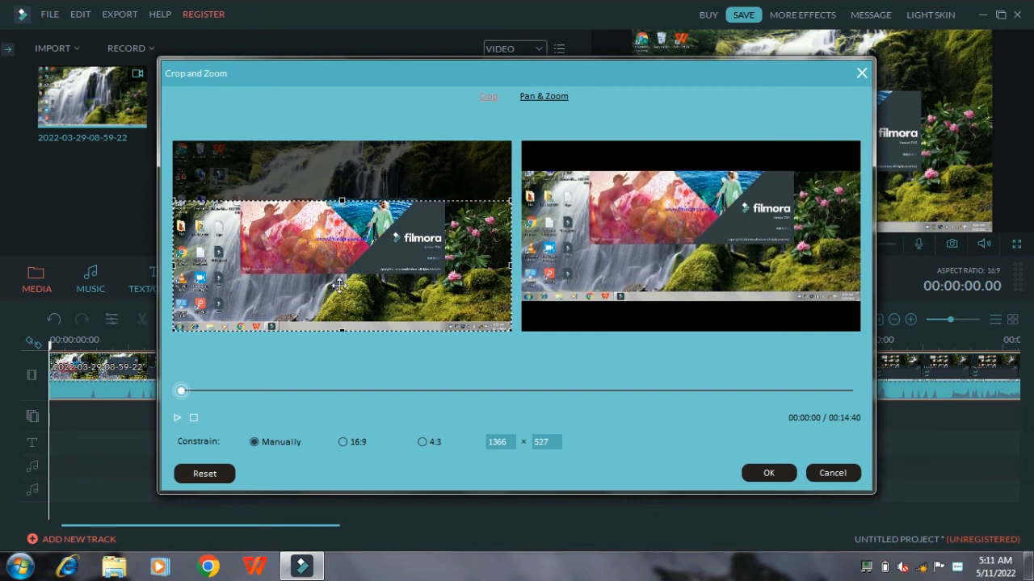
drag(340, 329, 342, 277)
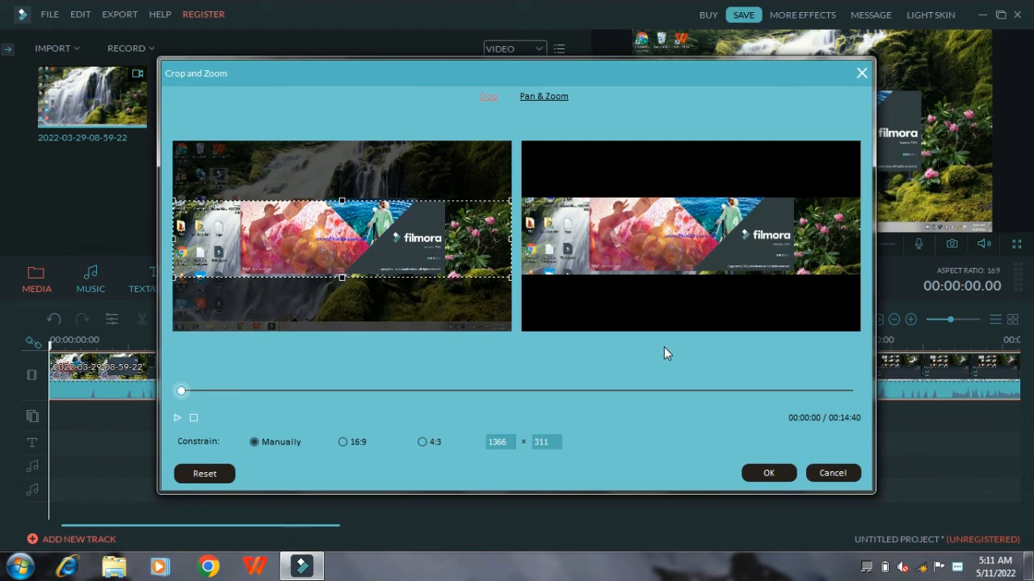
click(830, 475)
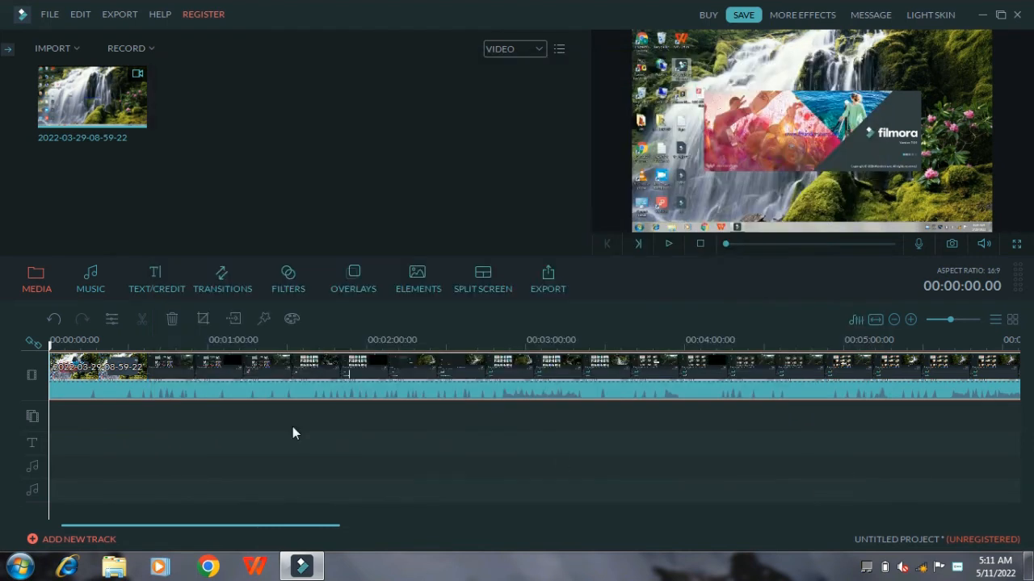
Insert two freeze frames at the start of the timeline clip.
click(232, 323)
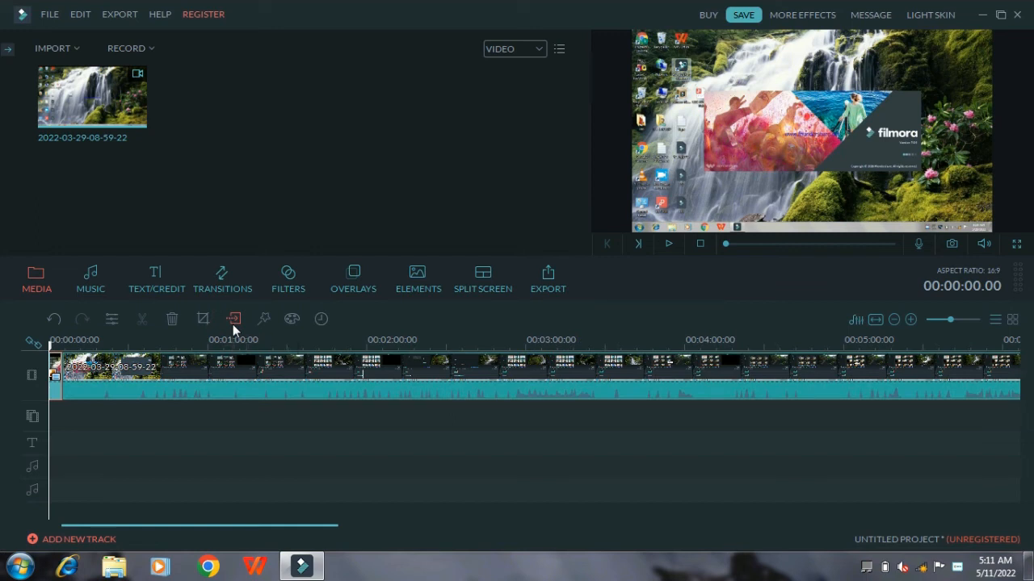
click(232, 324)
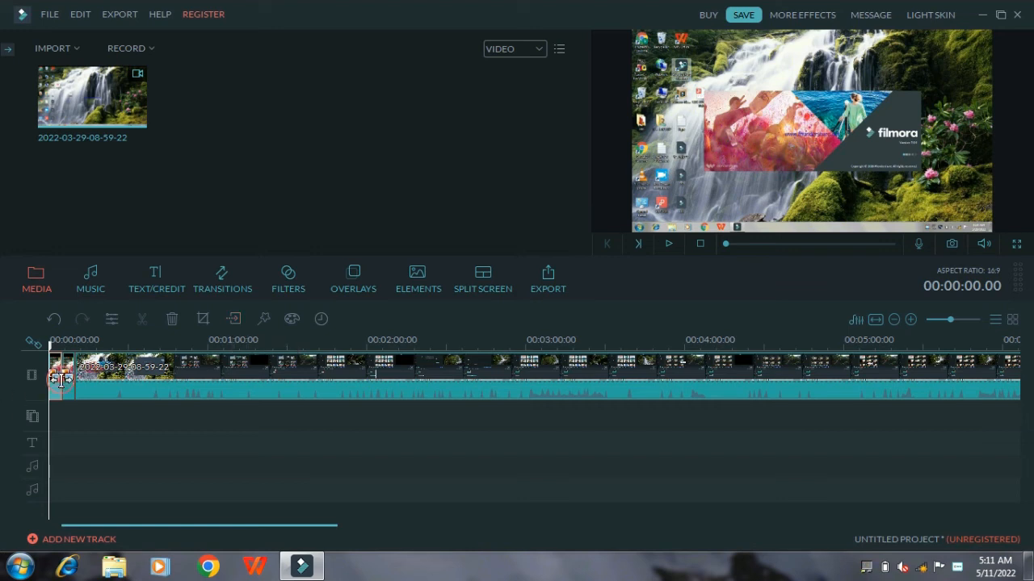
Try adjusting the second freeze frame's white balance, moving Temperature to -51 and back to -1 and Tint to -4.
click(69, 374)
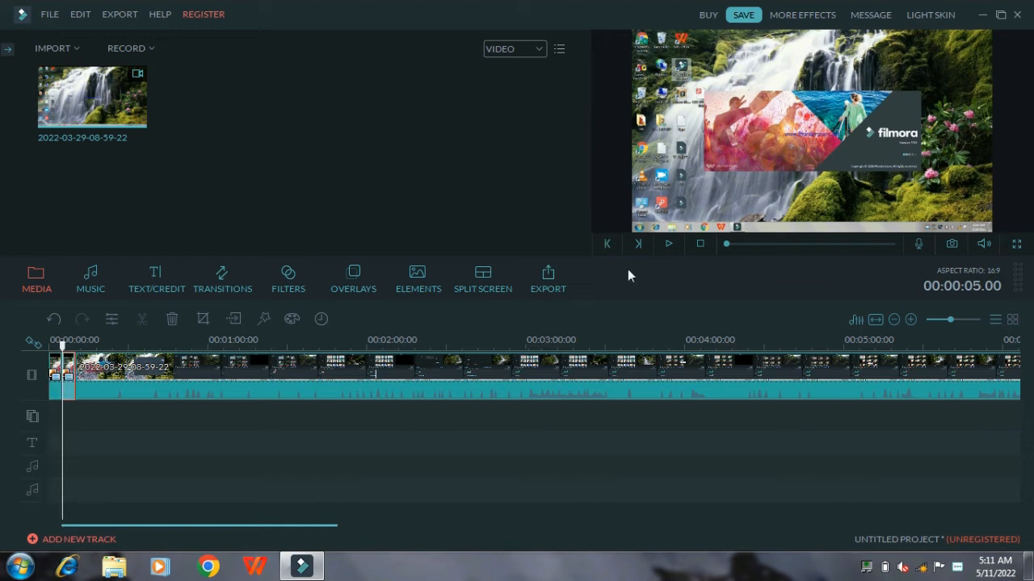
click(668, 243)
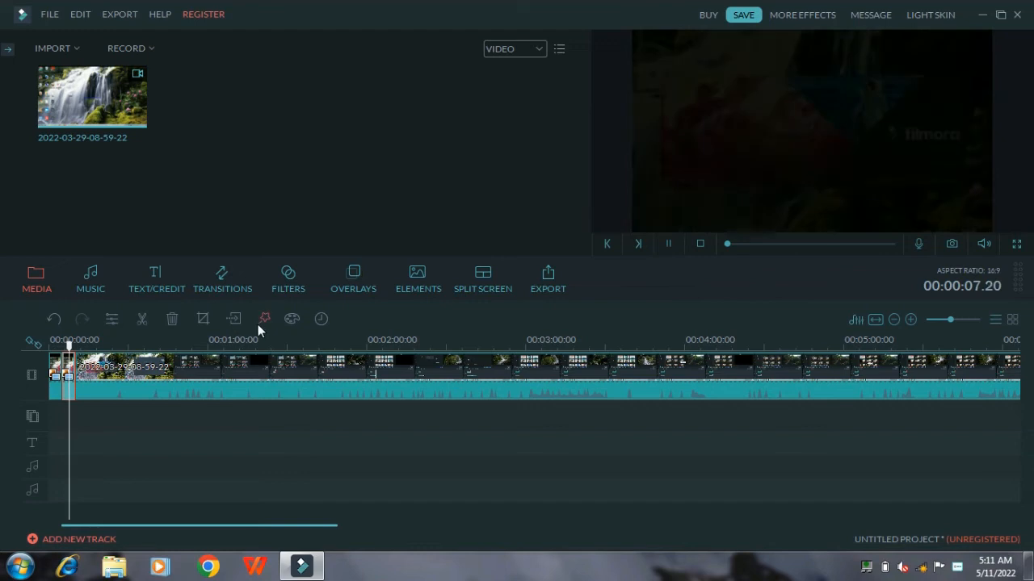
click(290, 319)
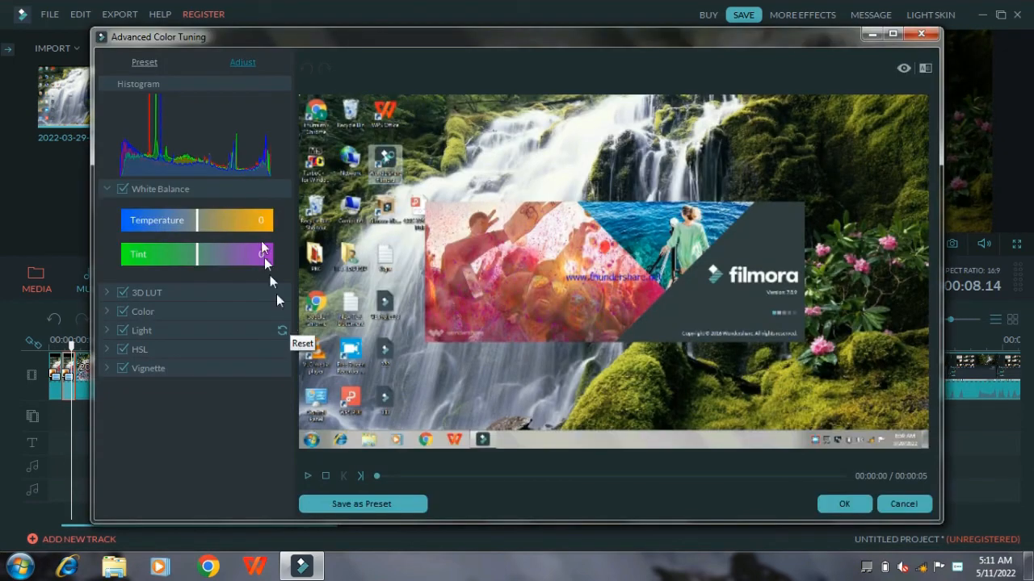
drag(197, 220, 158, 217)
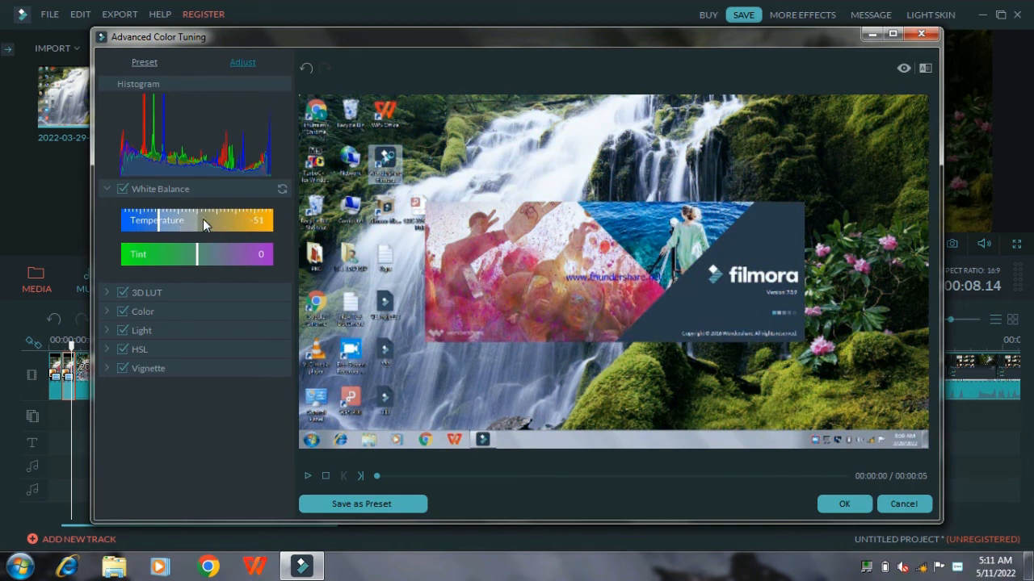
click(197, 219)
drag(237, 253, 194, 256)
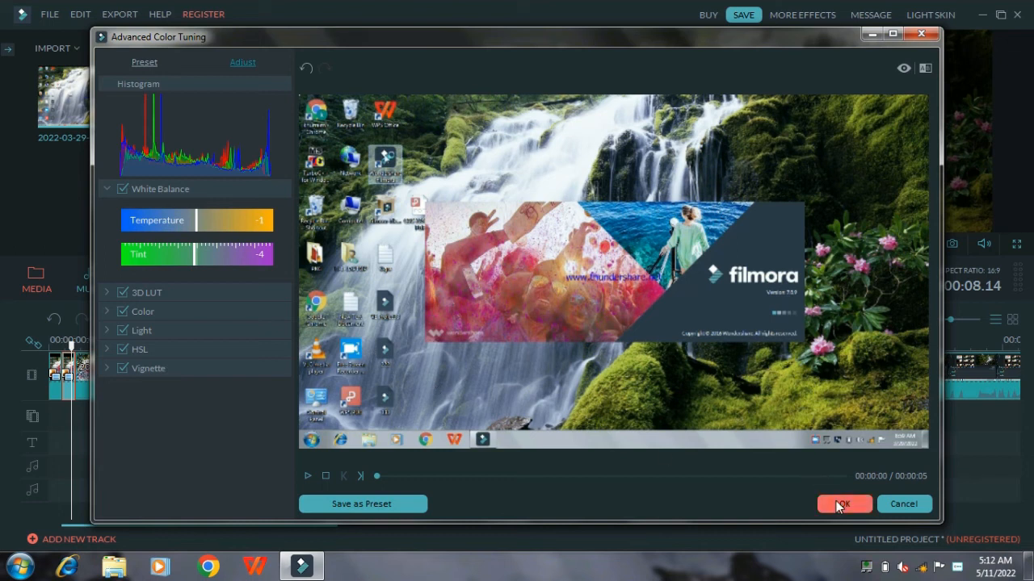
click(902, 506)
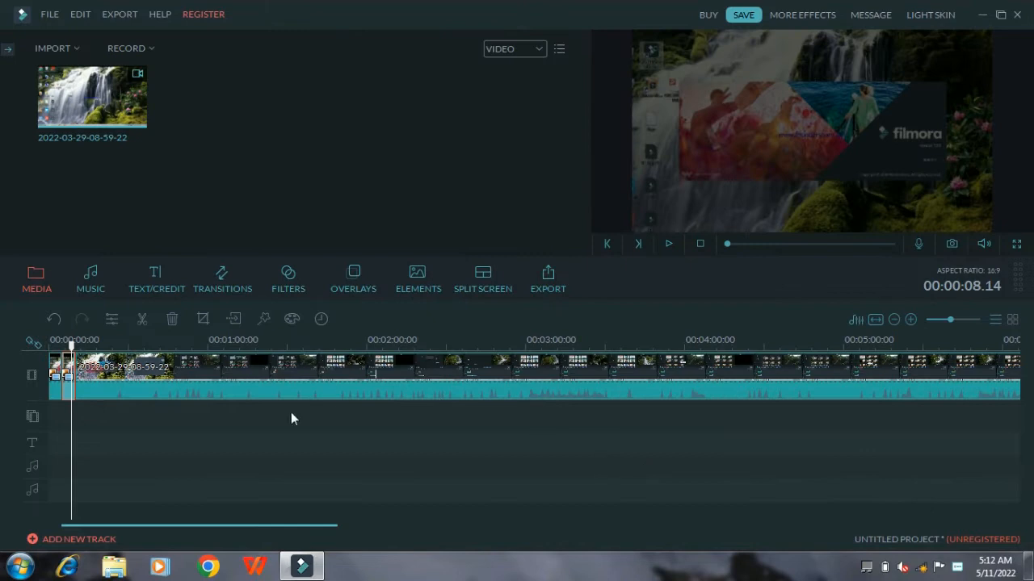
Apply a duration of 00:00:05.00 to the second freeze frame and play the timeline.
click(321, 326)
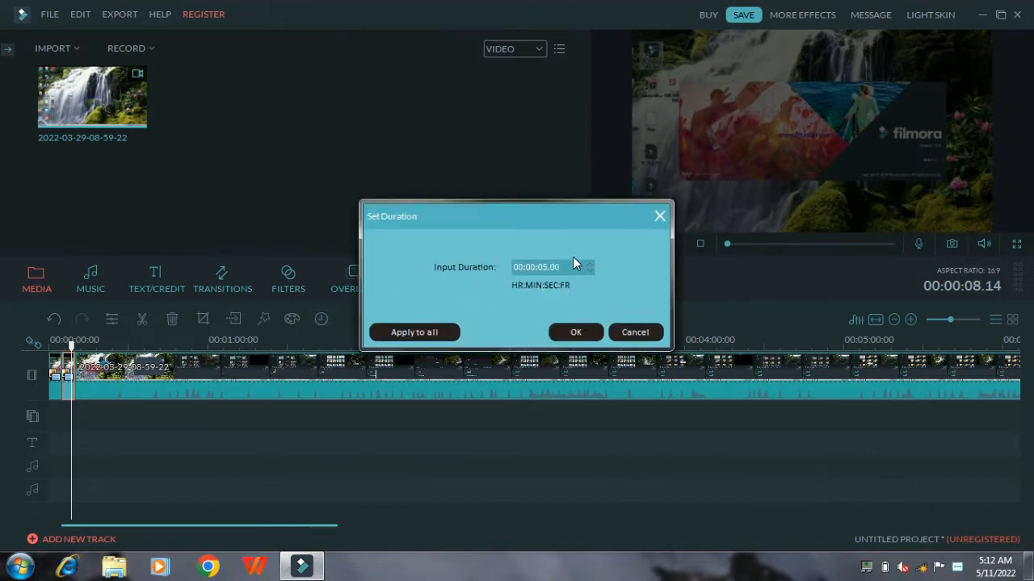
click(575, 333)
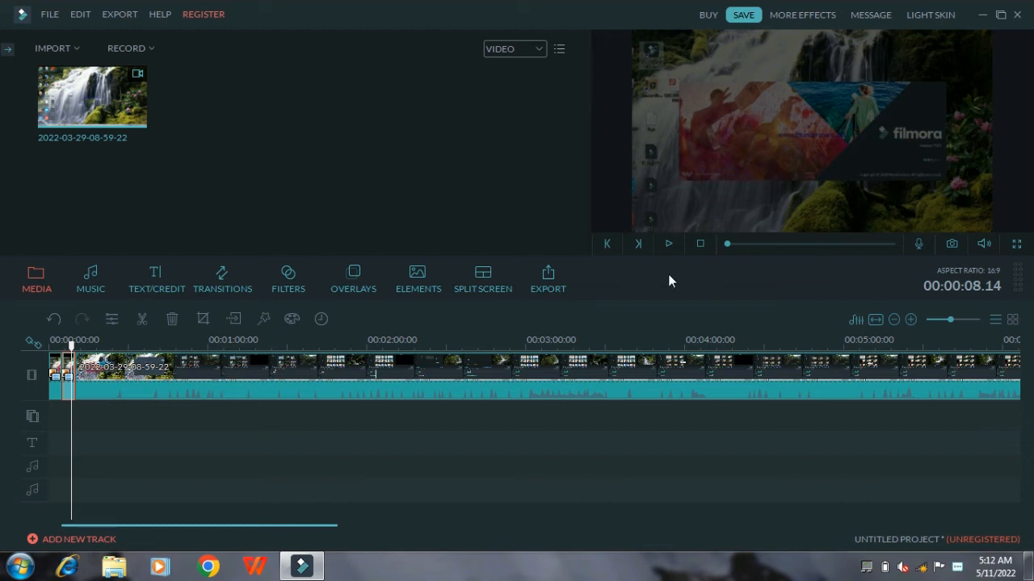
click(668, 244)
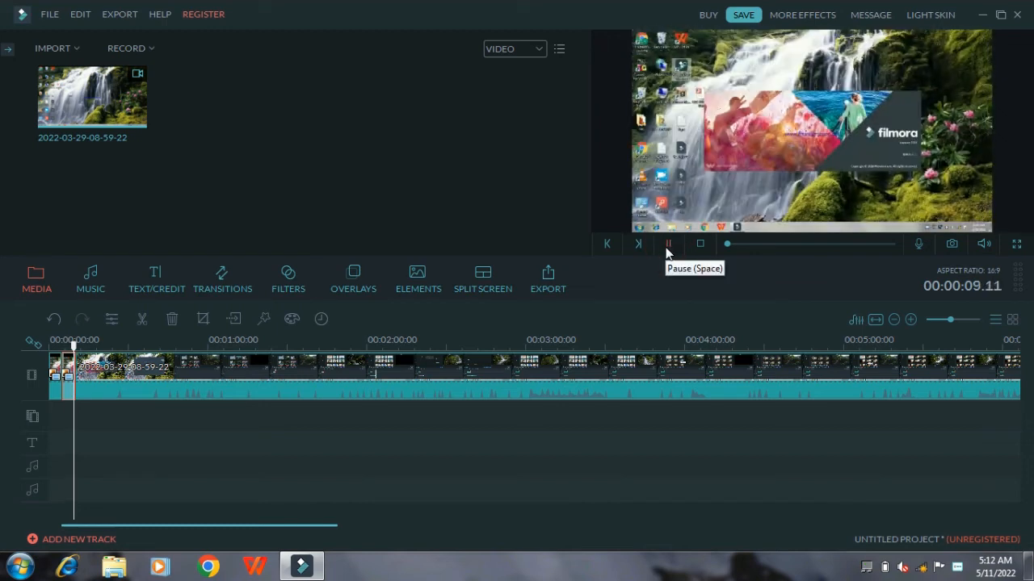
Delete both freeze frames from the start of the timeline.
click(70, 379)
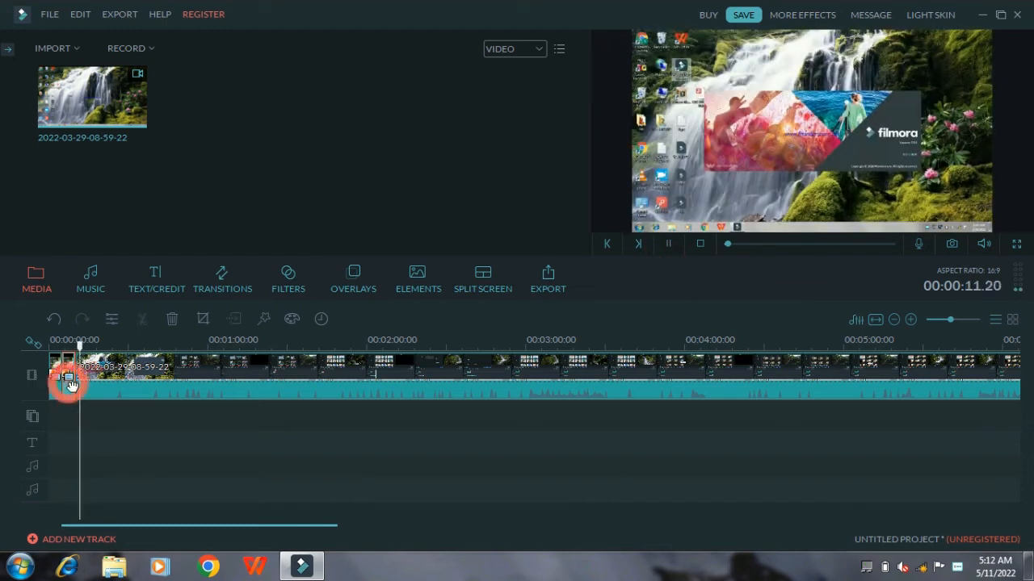
click(168, 320)
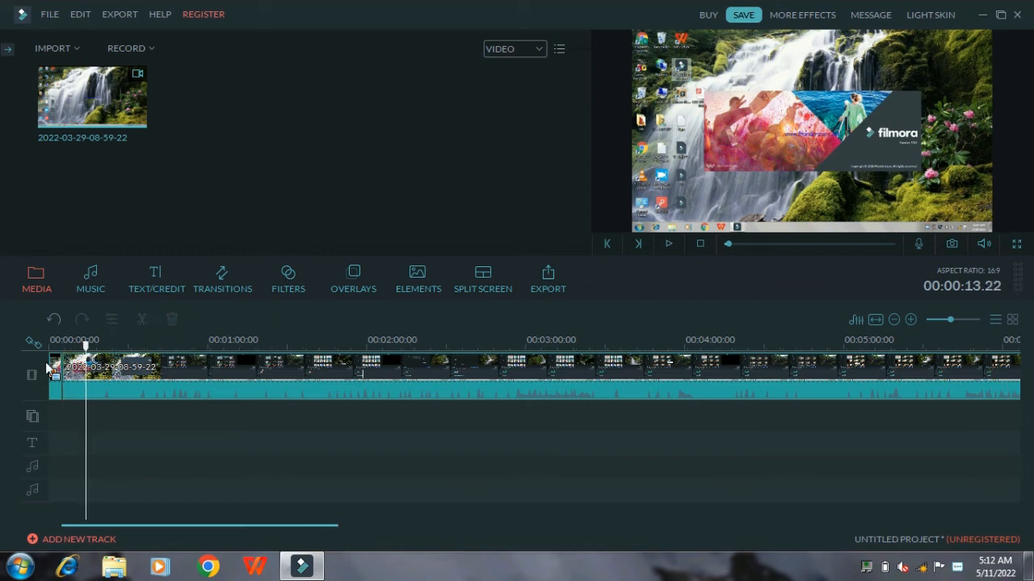
click(54, 368)
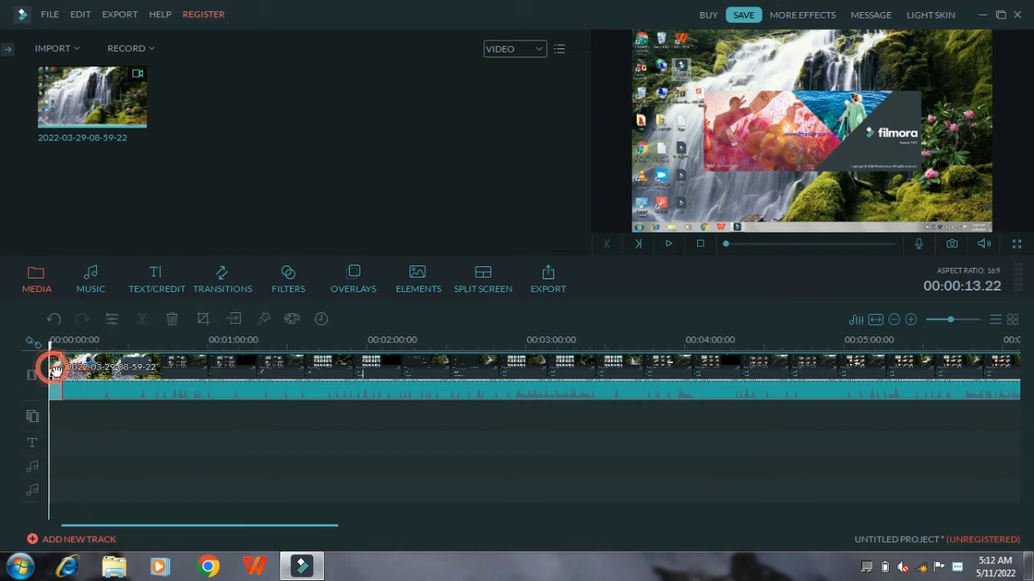
click(175, 320)
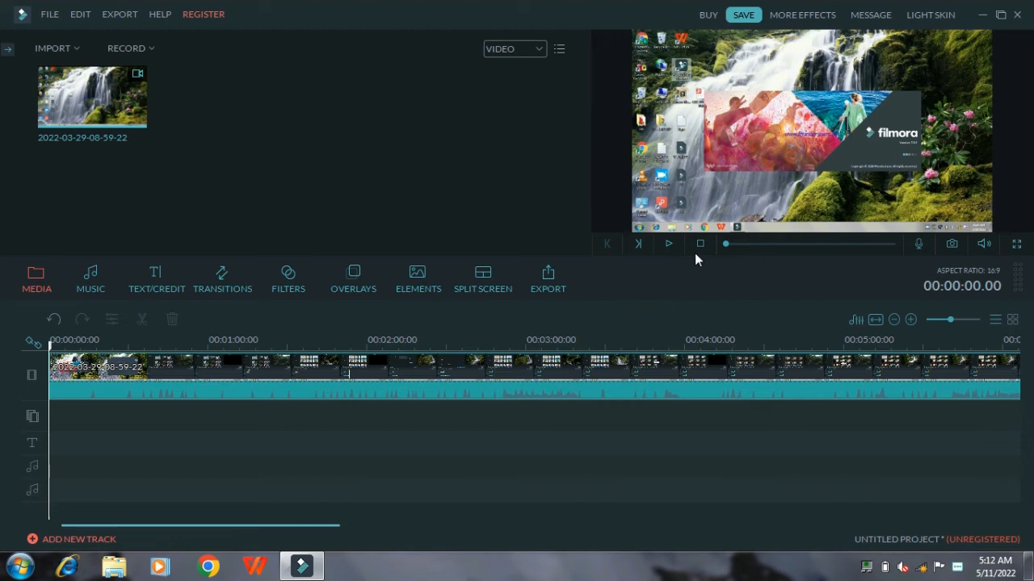
Play the remaining timeline clip from the beginning to review it, and pause the playback.
click(669, 245)
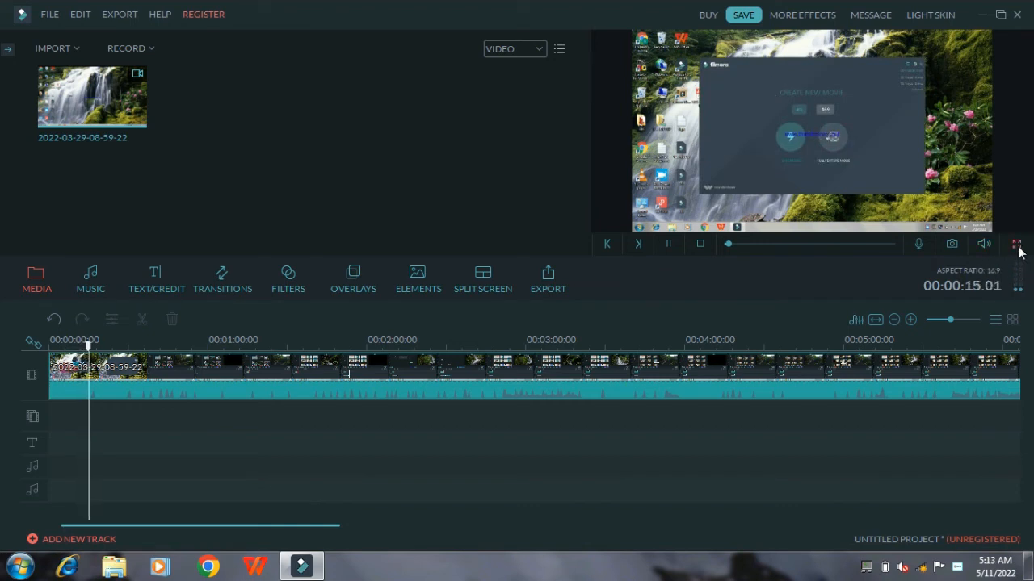
click(894, 320)
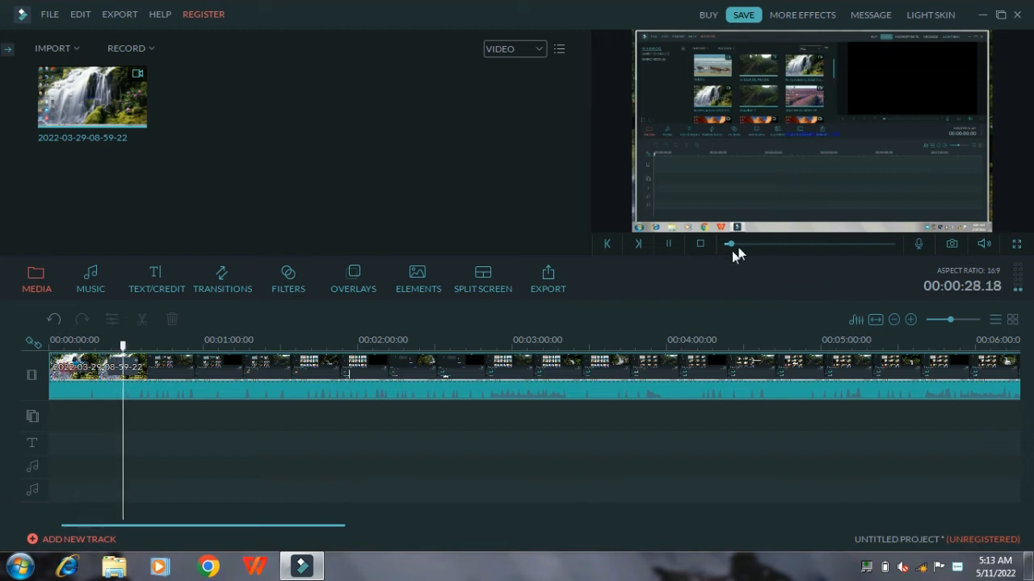
click(666, 246)
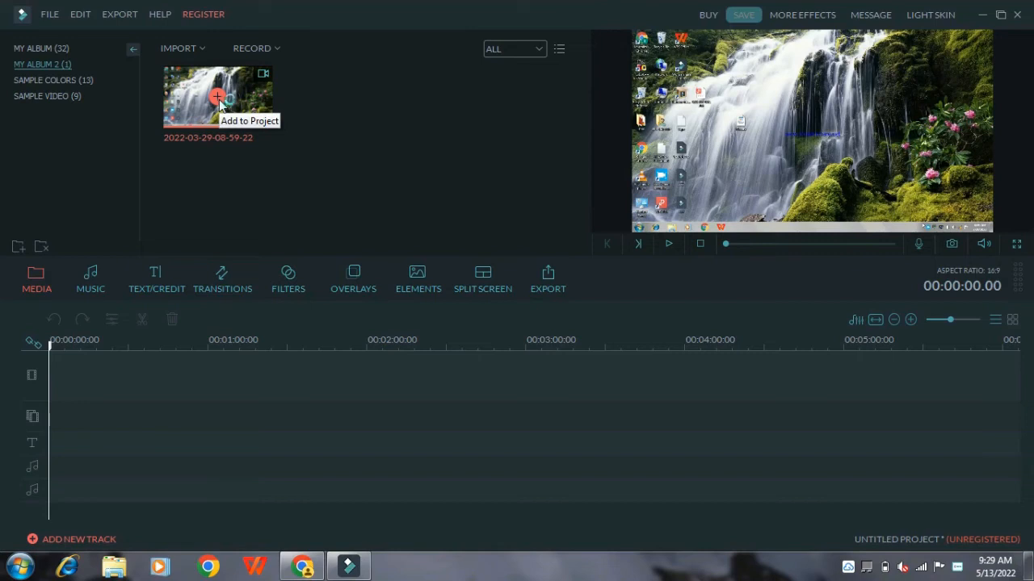
right_click(219, 102)
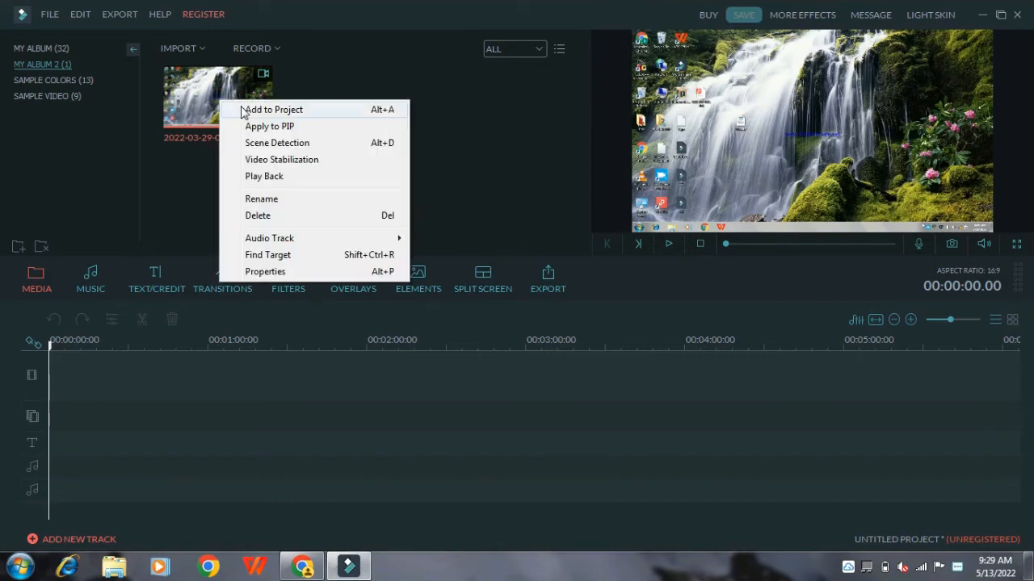
click(244, 110)
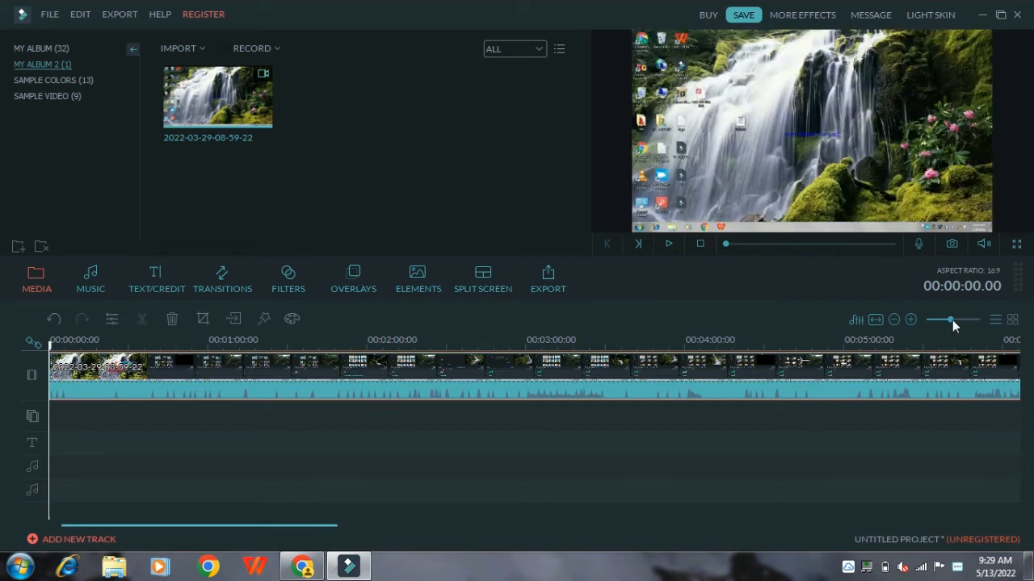
mouse_move(948, 321)
mouse_down()
mouse_move(934, 319)
mouse_move(962, 320)
mouse_up()
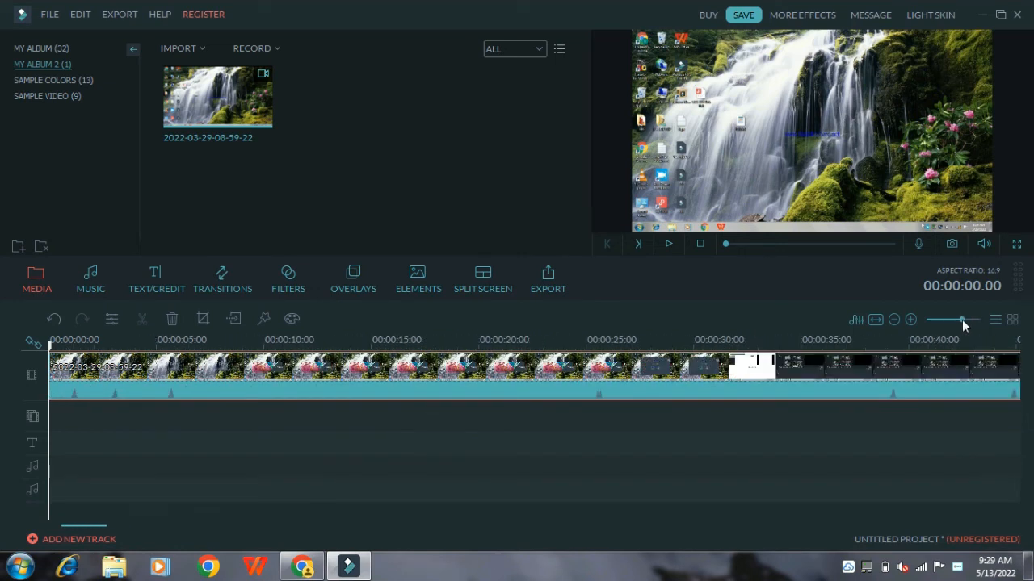
Add the music track Eldar Kedem - Present Moment to the start of the timeline.
click(92, 283)
right_click(345, 167)
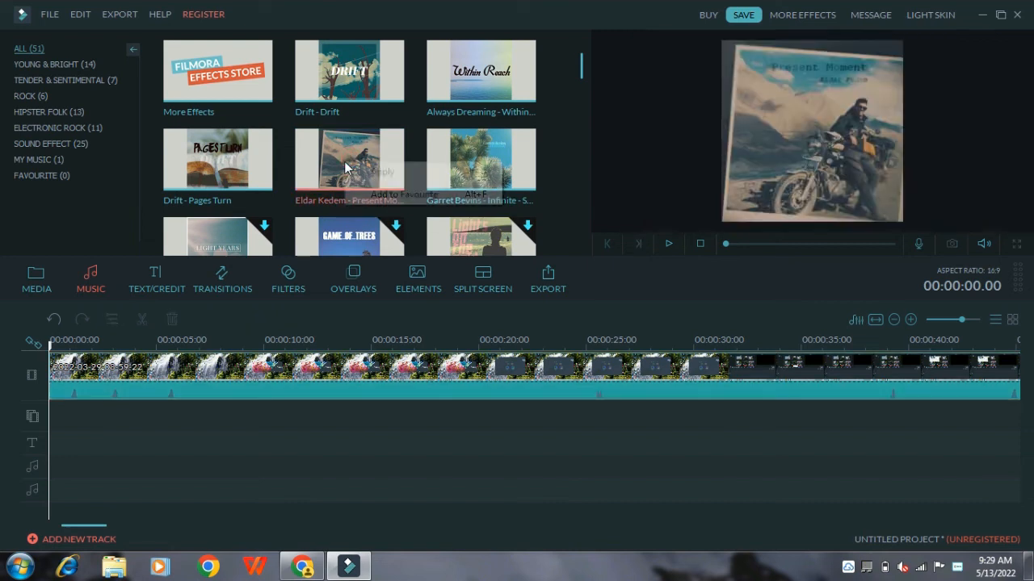
click(380, 173)
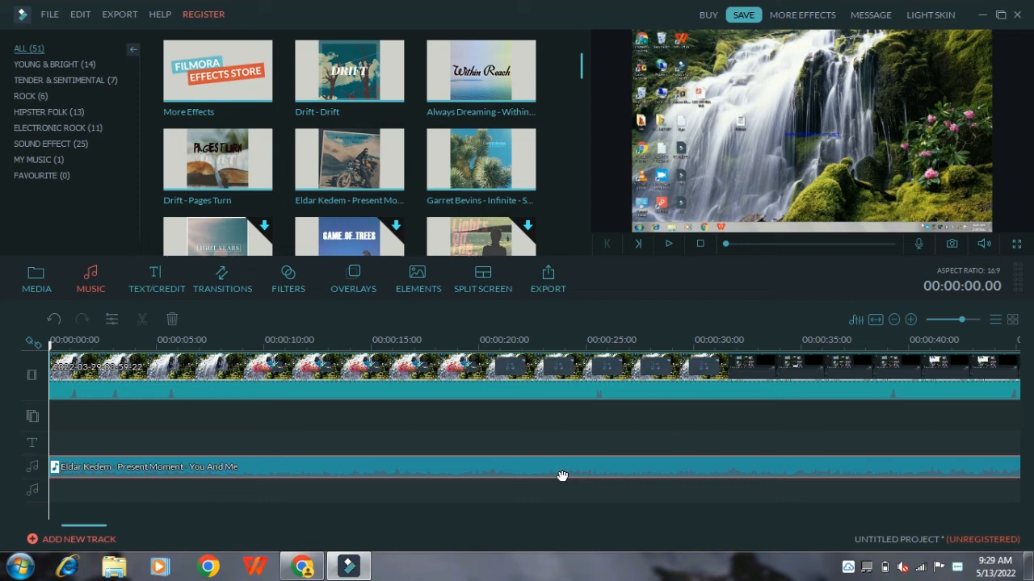
Add the Holly Lower 3rd title to the start of the timeline and preview it.
click(140, 290)
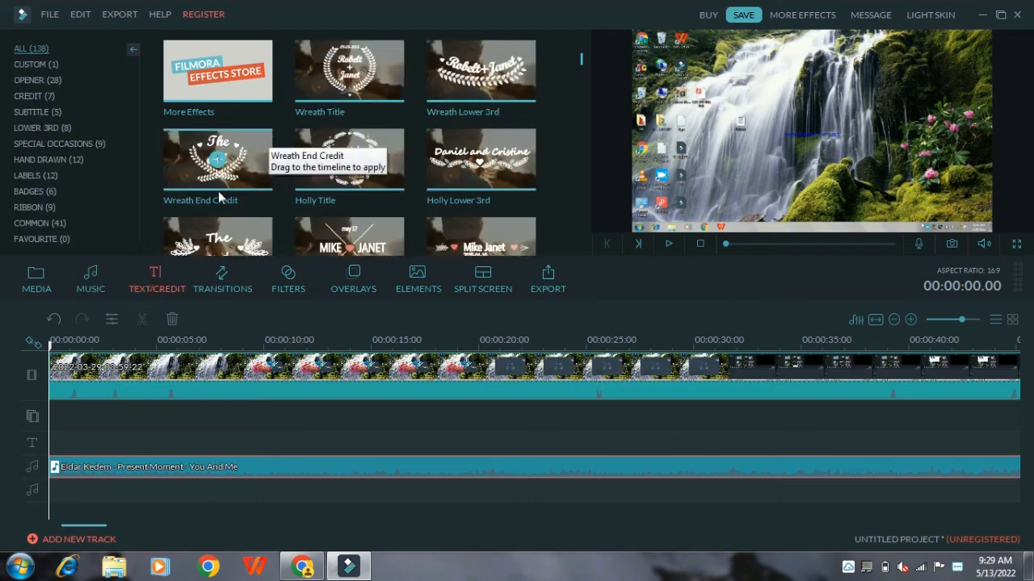
right_click(487, 168)
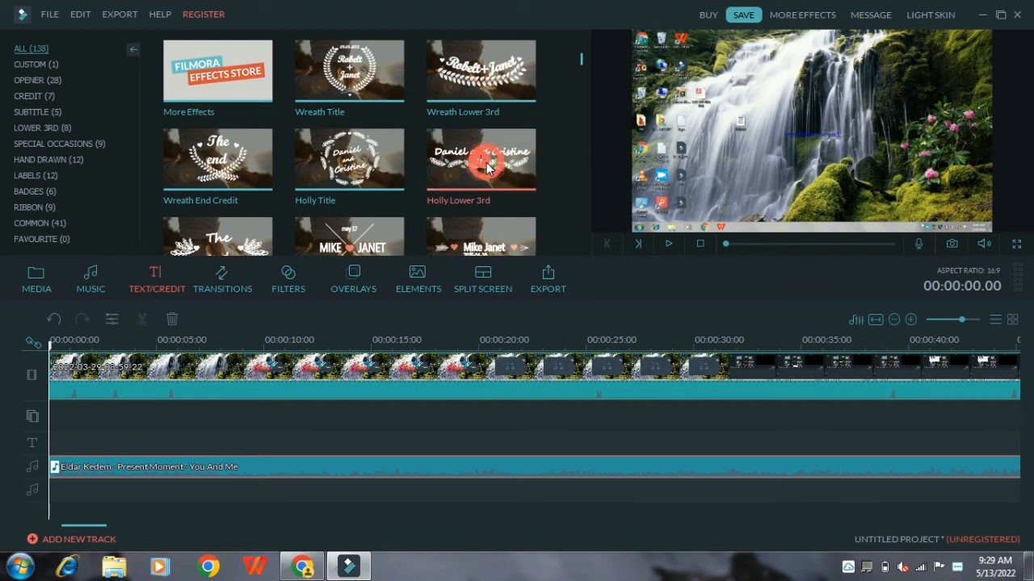
click(501, 173)
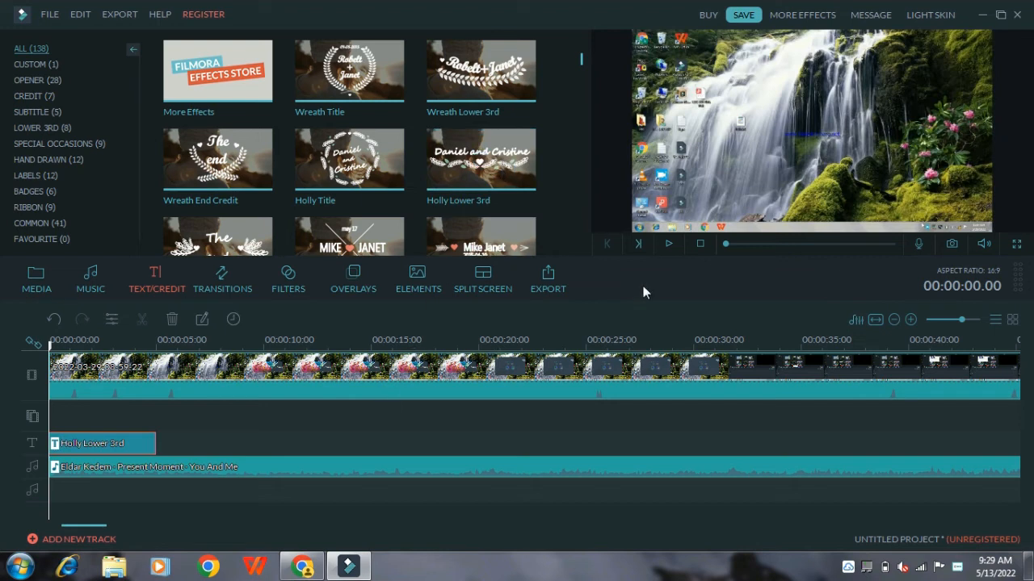
click(670, 244)
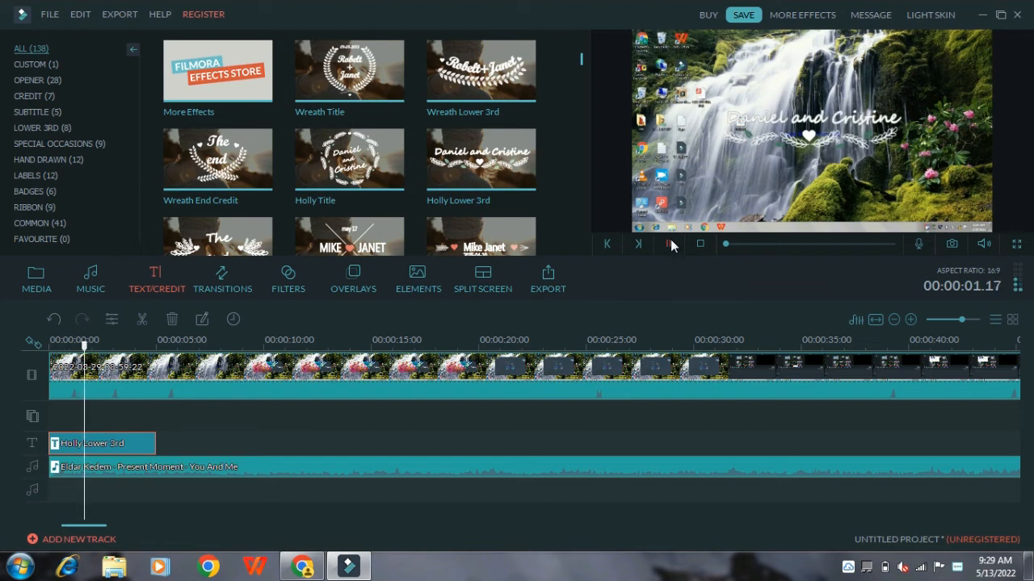
Replace the Holly Lower 3rd title's placeholder text with "Major project" in the advanced text editor.
click(200, 322)
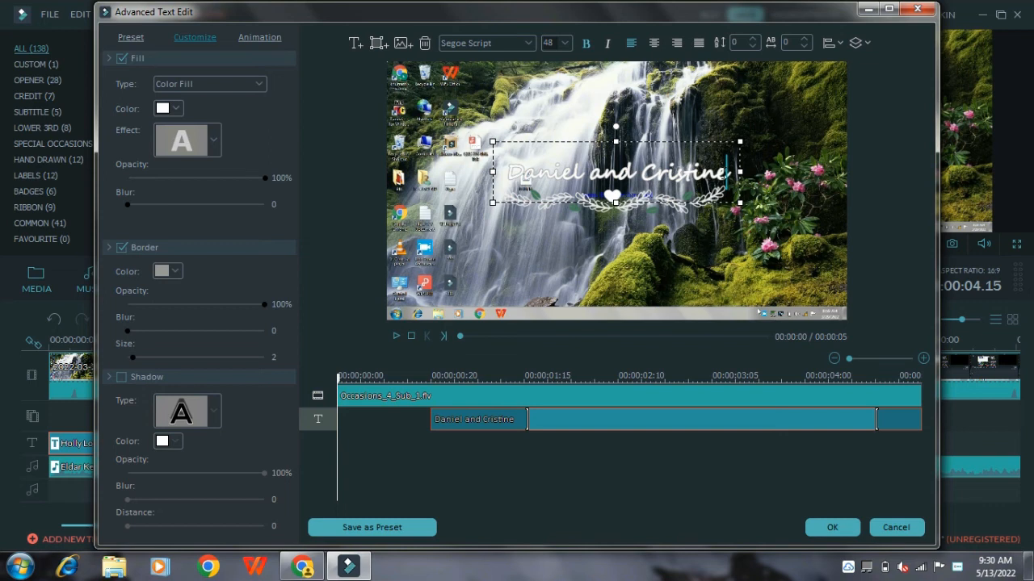
key(ctrl+a)
text(Major)
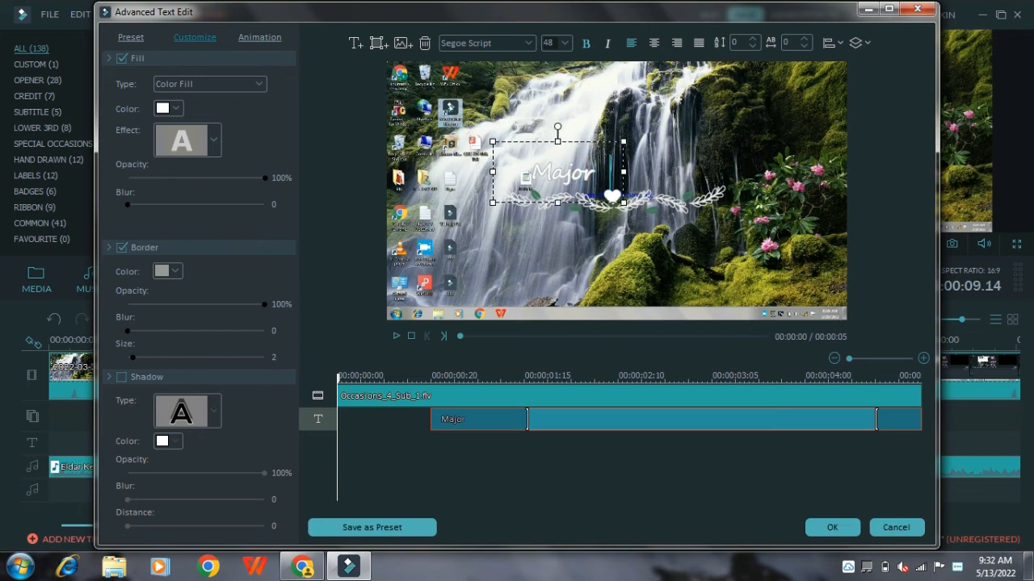
text(    pr)
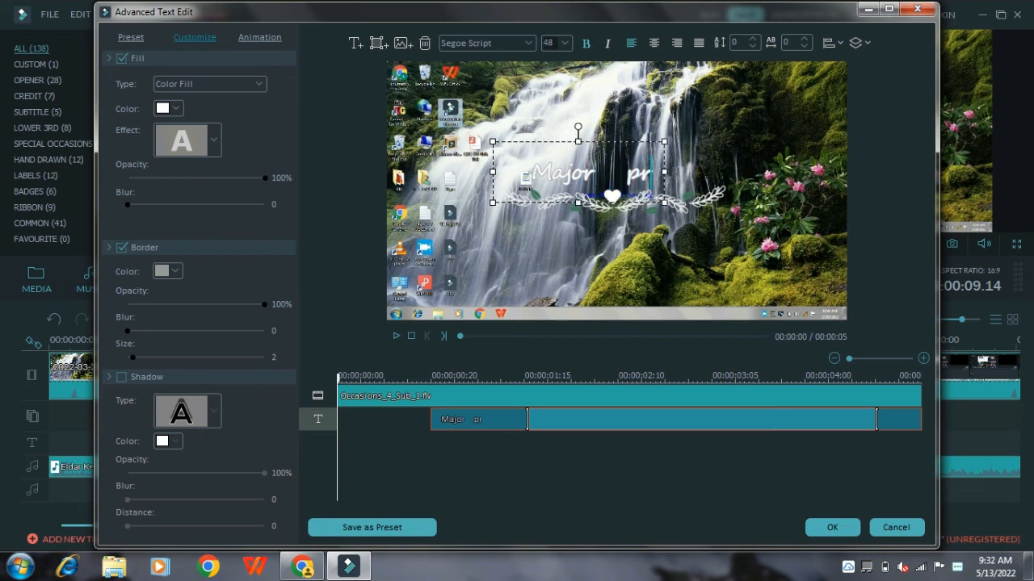
text(oject)
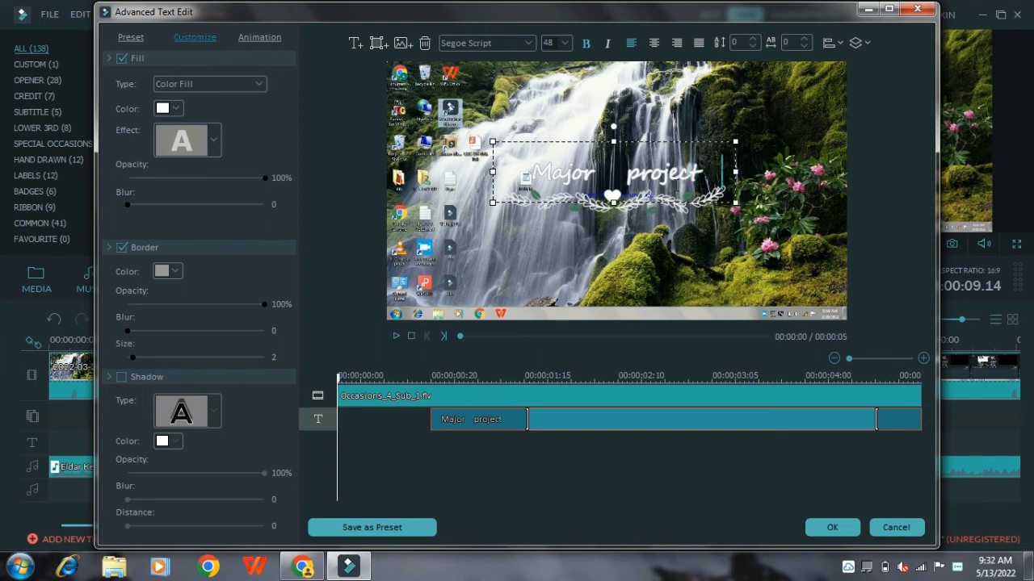
Give the "Major project" text a red border, an enabled orange shadow and an orange fill.
click(176, 271)
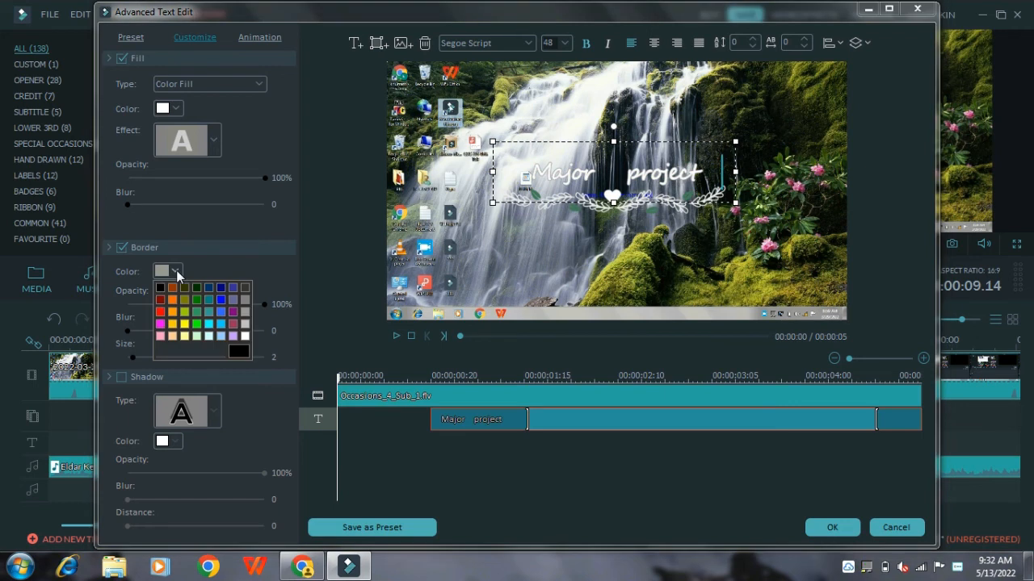
click(161, 312)
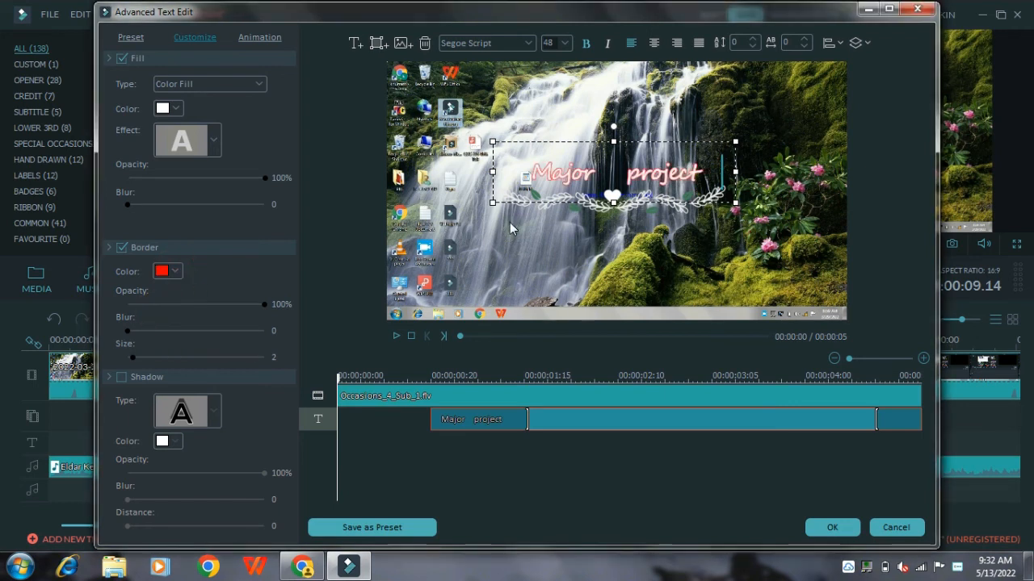
click(176, 442)
click(123, 377)
click(176, 442)
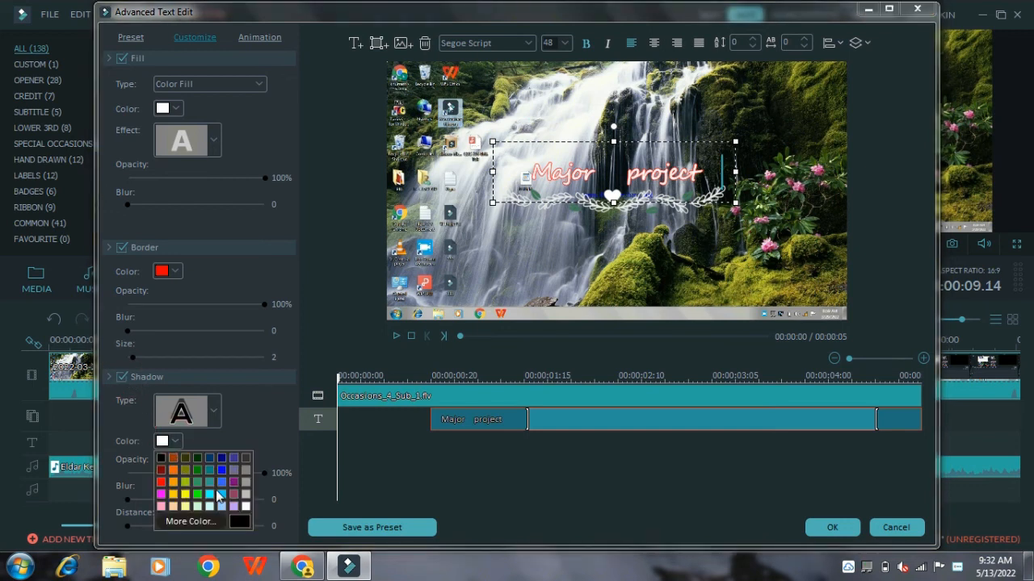
click(173, 471)
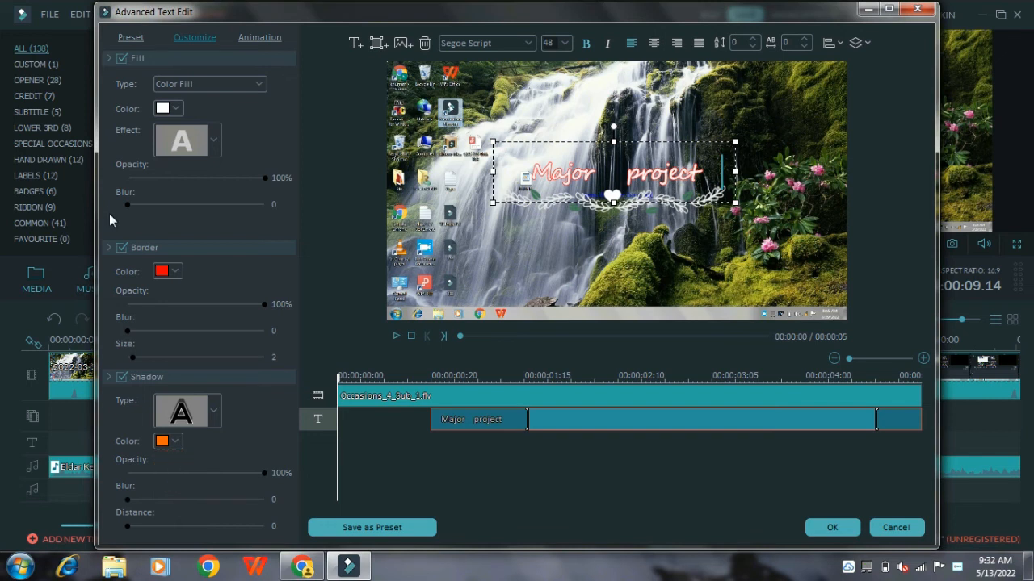
click(172, 108)
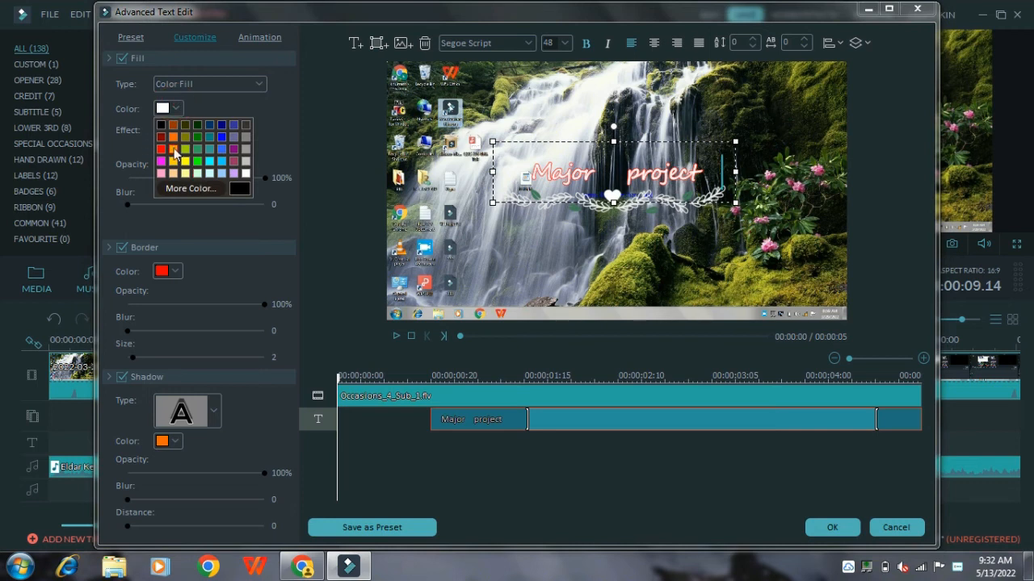
click(173, 138)
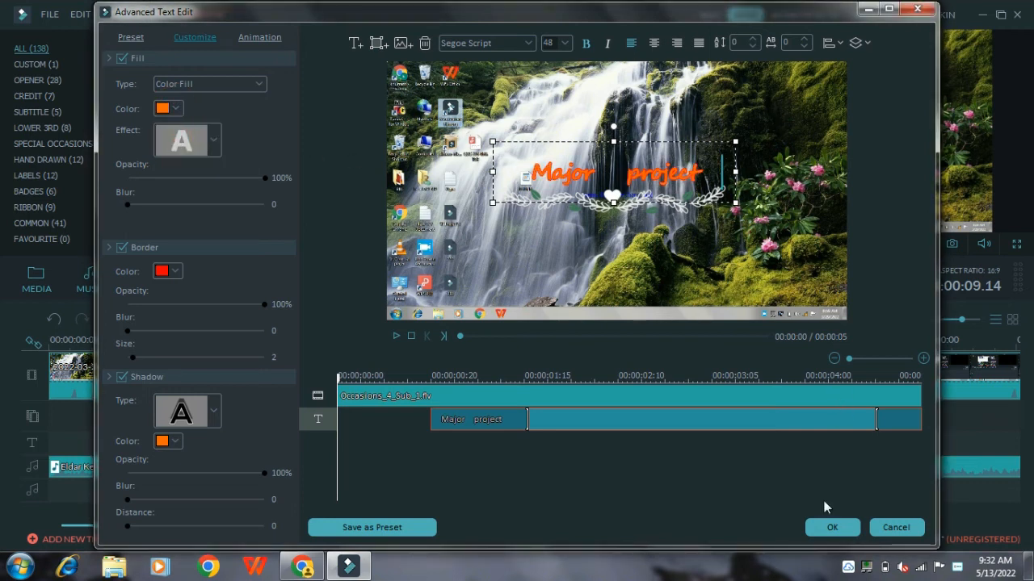
Apply the advanced text edits to the "Major project" title.
click(832, 528)
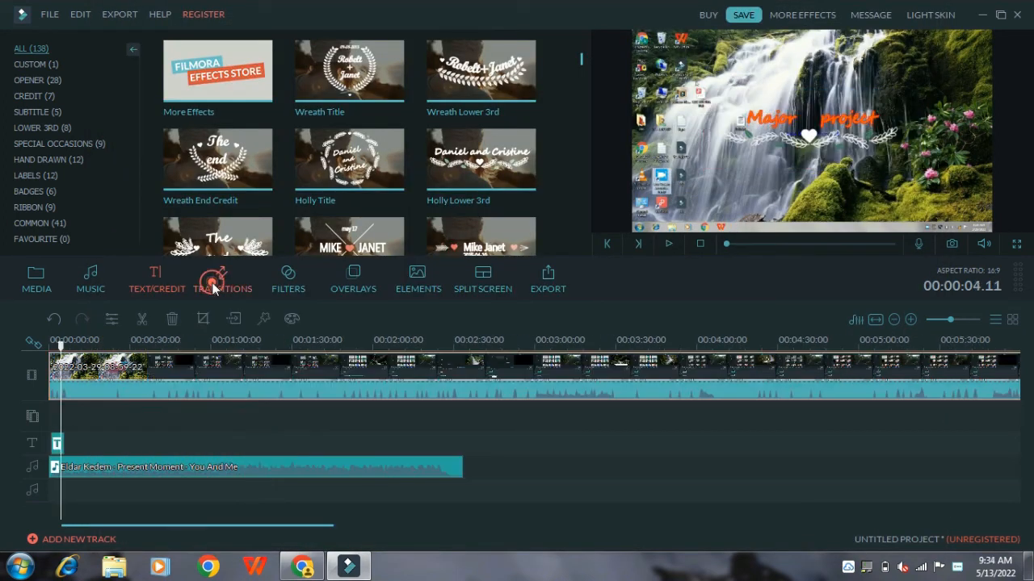
Apply the transition whose thumbnail shows arrows pointing outward to both sides to the video clip and preview it at the clip's end.
click(220, 280)
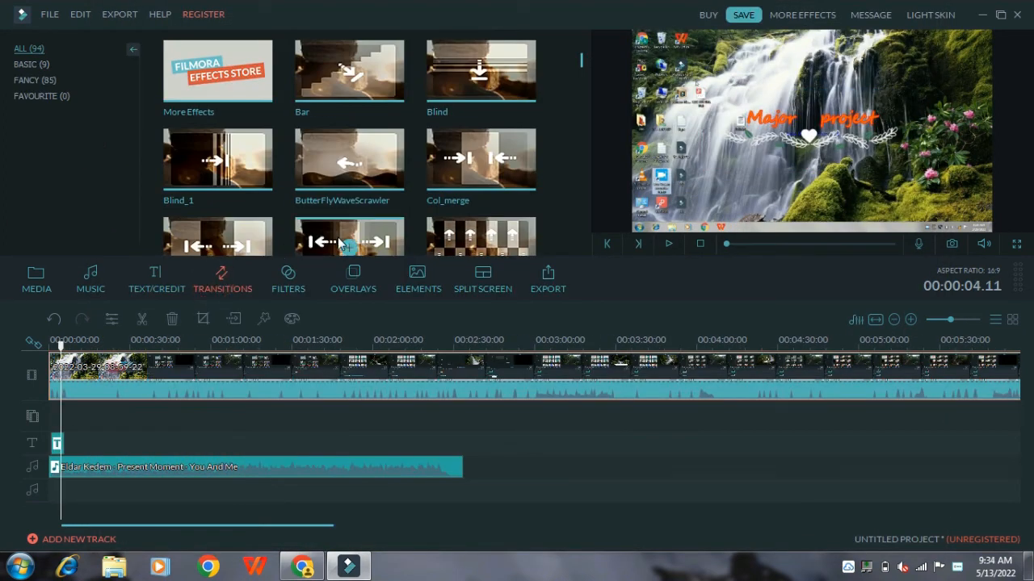
click(227, 360)
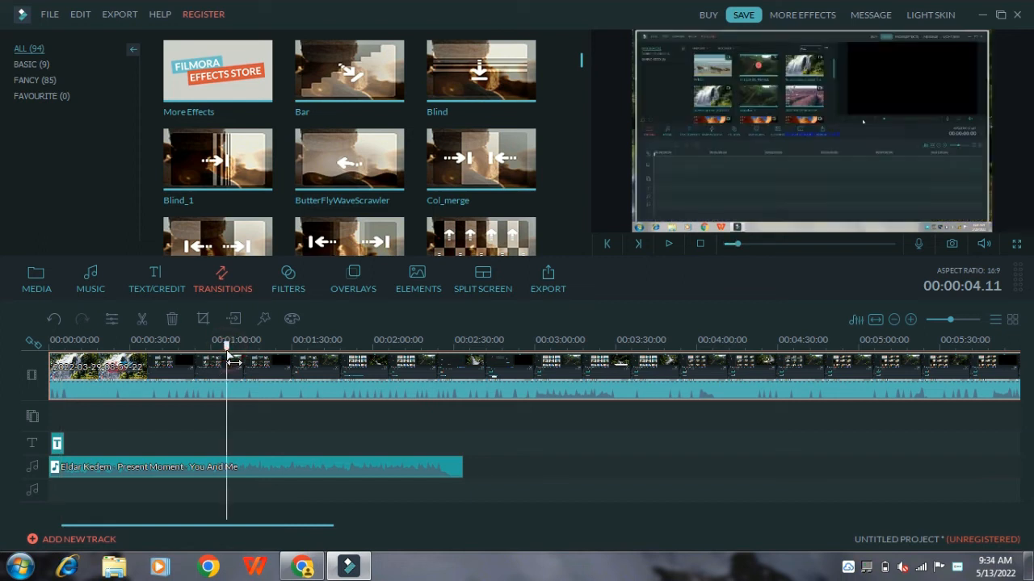
right_click(349, 245)
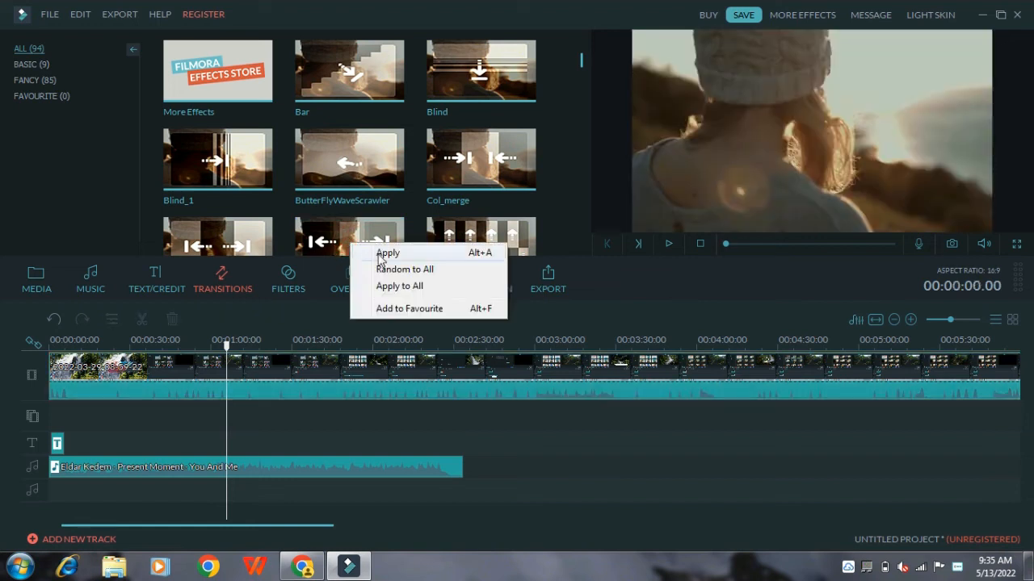
click(381, 255)
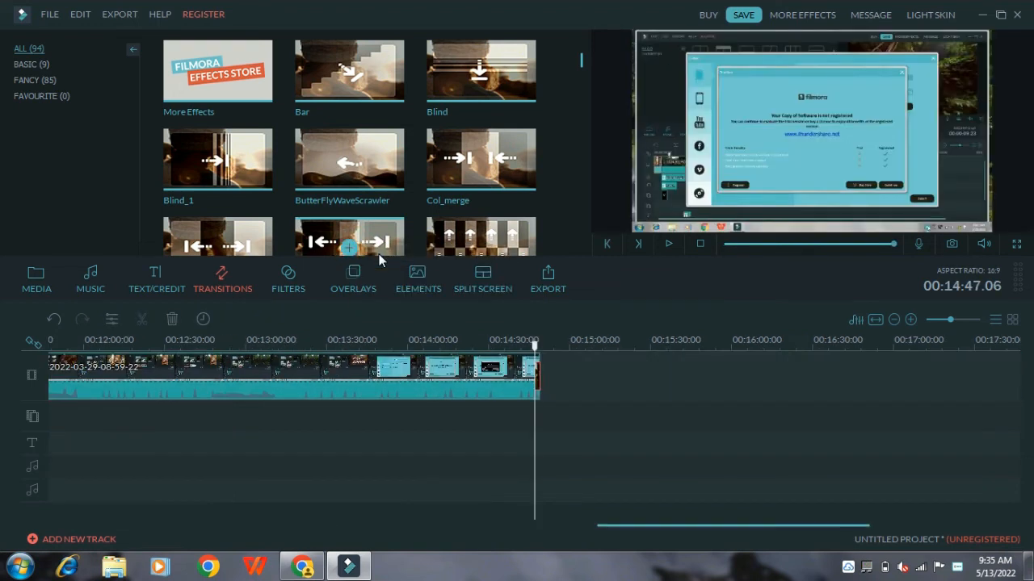
click(668, 245)
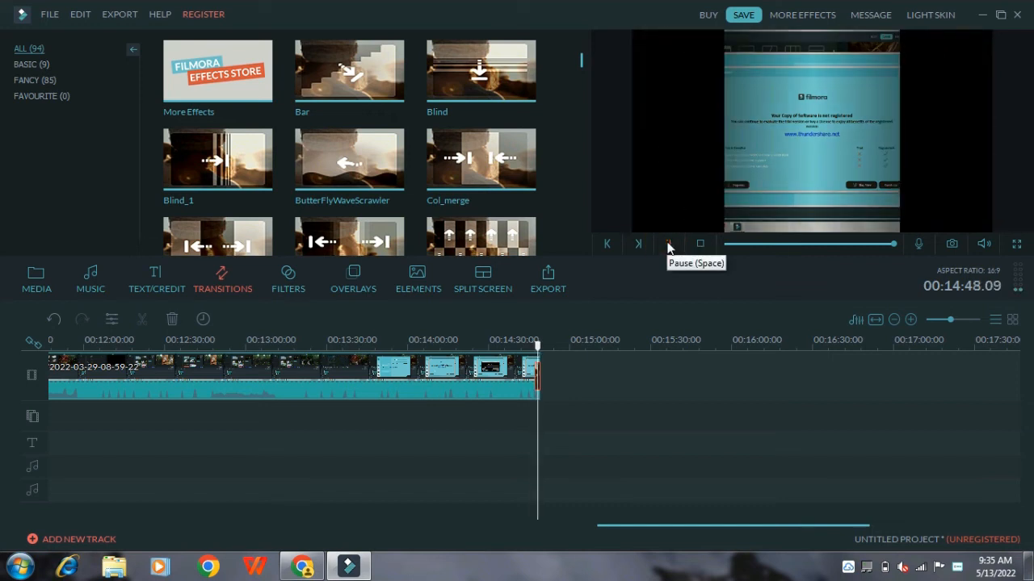
click(667, 246)
click(668, 247)
Add the Colorful Light Leaks 2 filter at the start of the timeline and extend it to about 00:01:43.
click(305, 292)
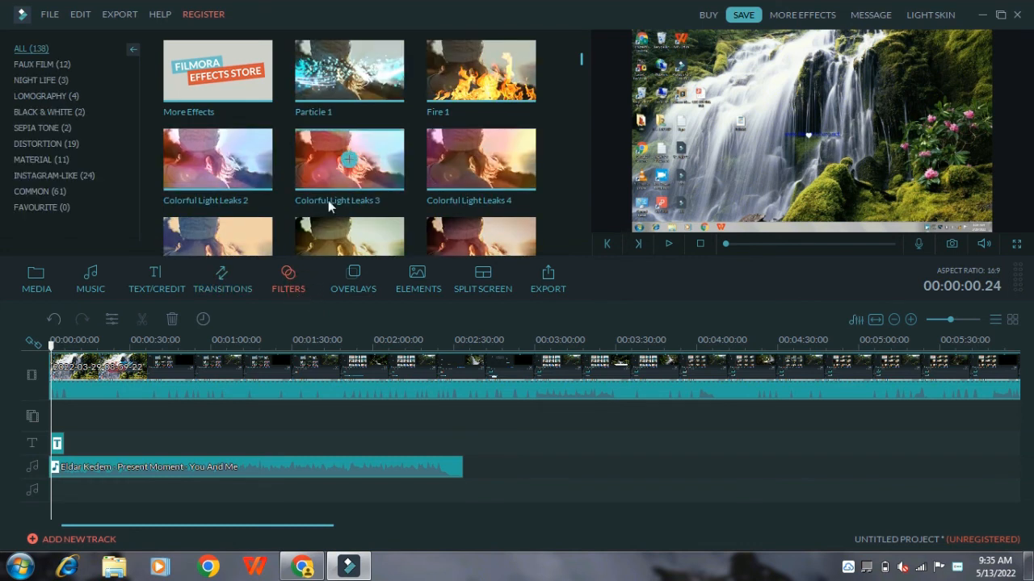
right_click(212, 158)
click(242, 165)
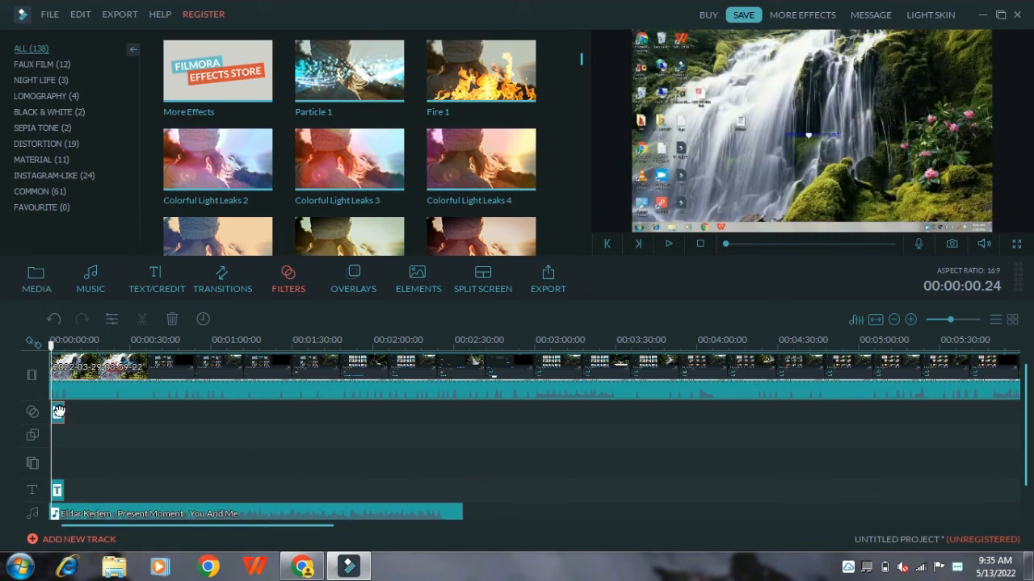
drag(62, 409, 327, 447)
Preview the Colorful Light Leaks 2 filter from the start of the video and lengthen it to about 00:02:20.
click(668, 243)
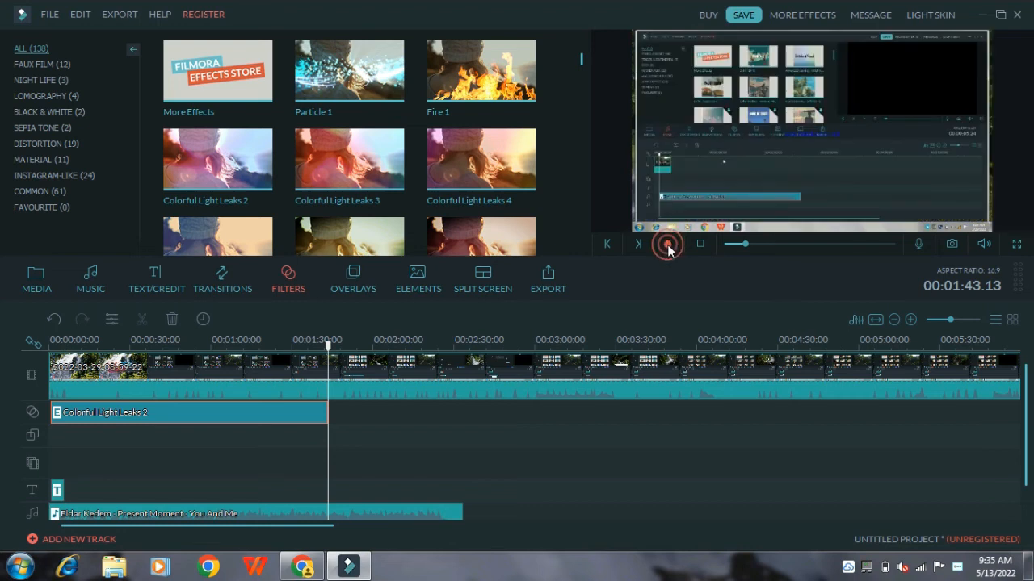
click(727, 244)
click(669, 243)
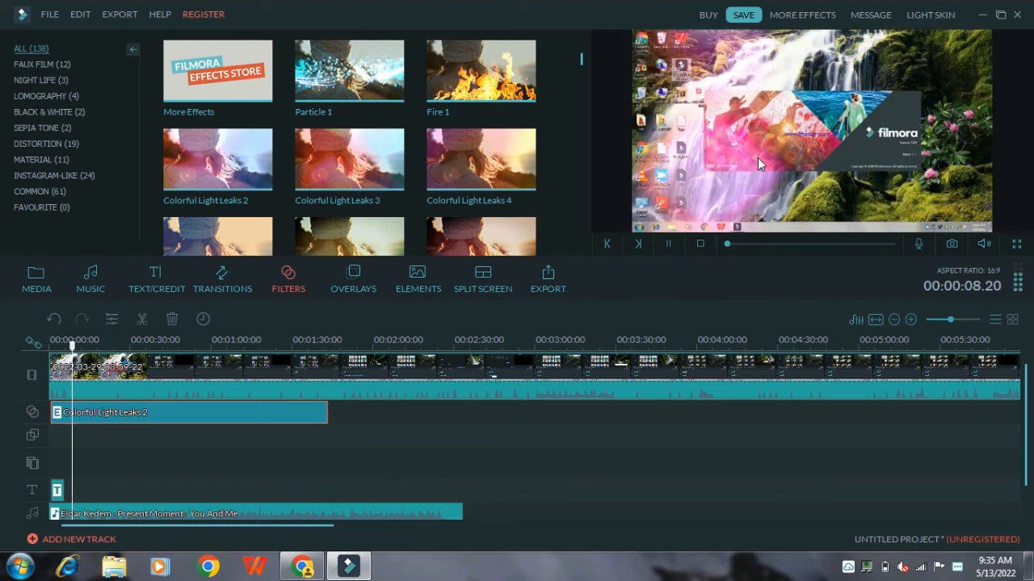
click(668, 243)
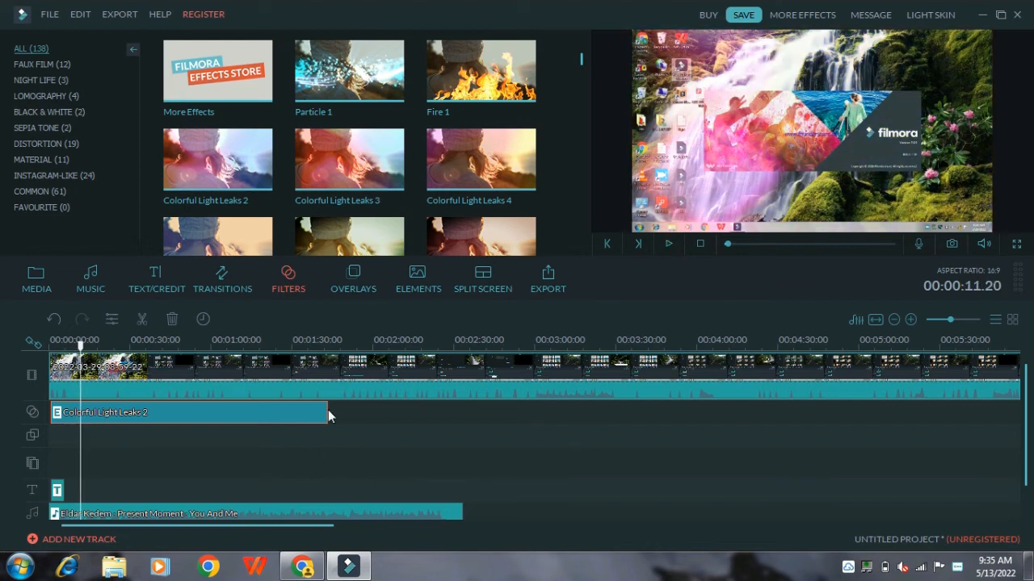
drag(327, 412, 427, 414)
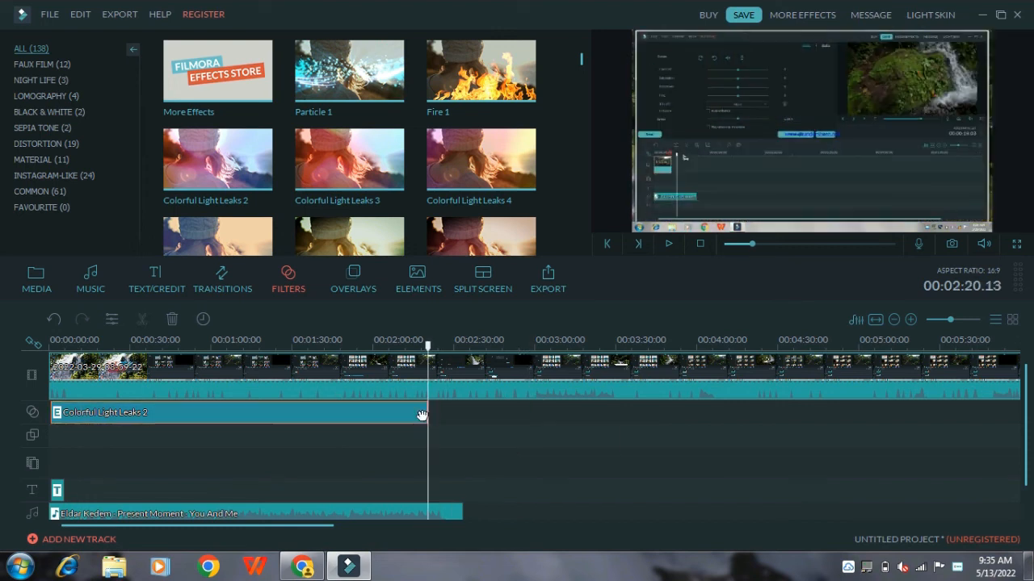
Add the Bokeh 2 overlay at about 00:02:27 and extend its start back to about 00:02:12.
click(348, 280)
scroll(361, 209, down, 3)
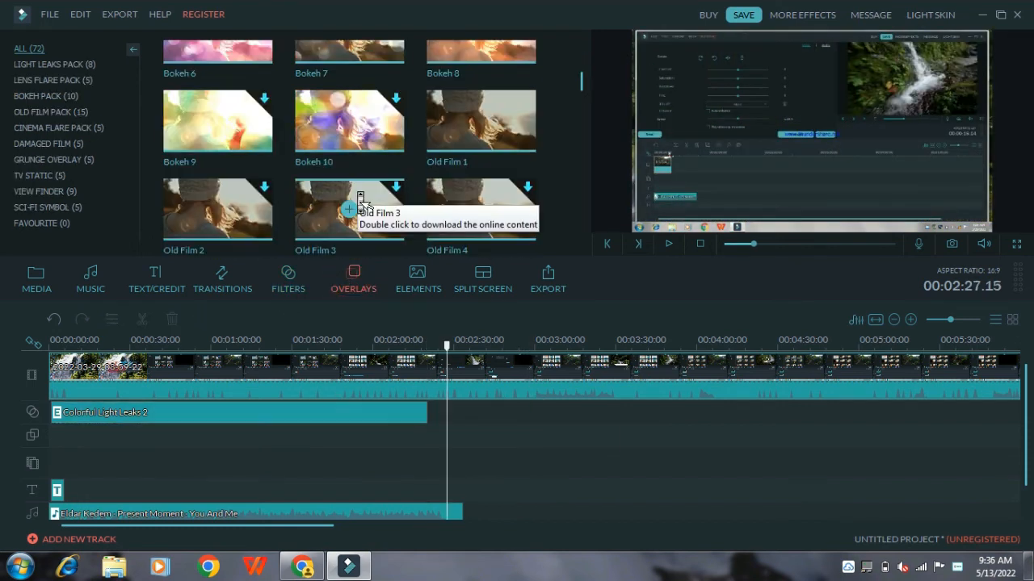
click(579, 133)
right_click(480, 73)
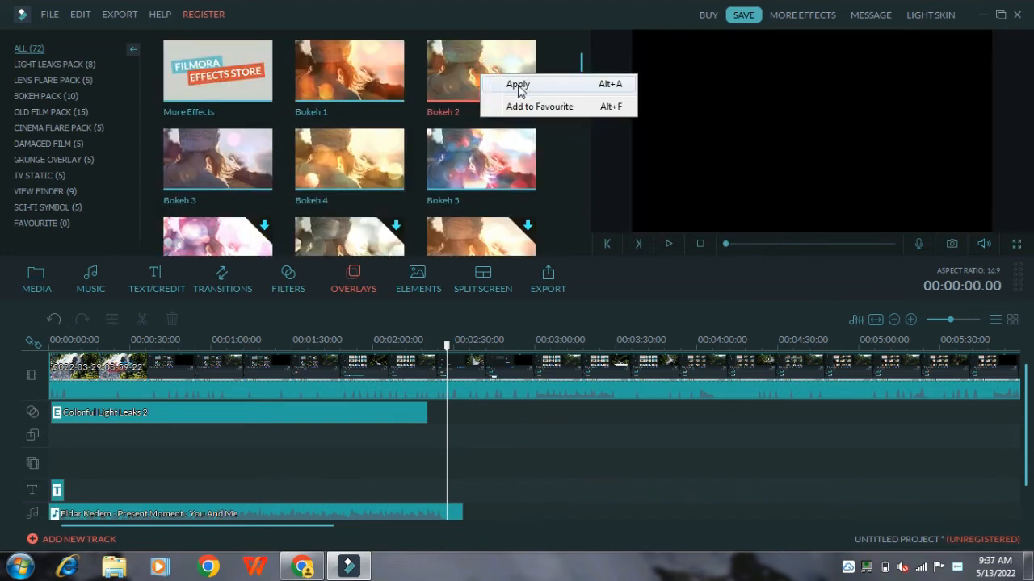
click(519, 85)
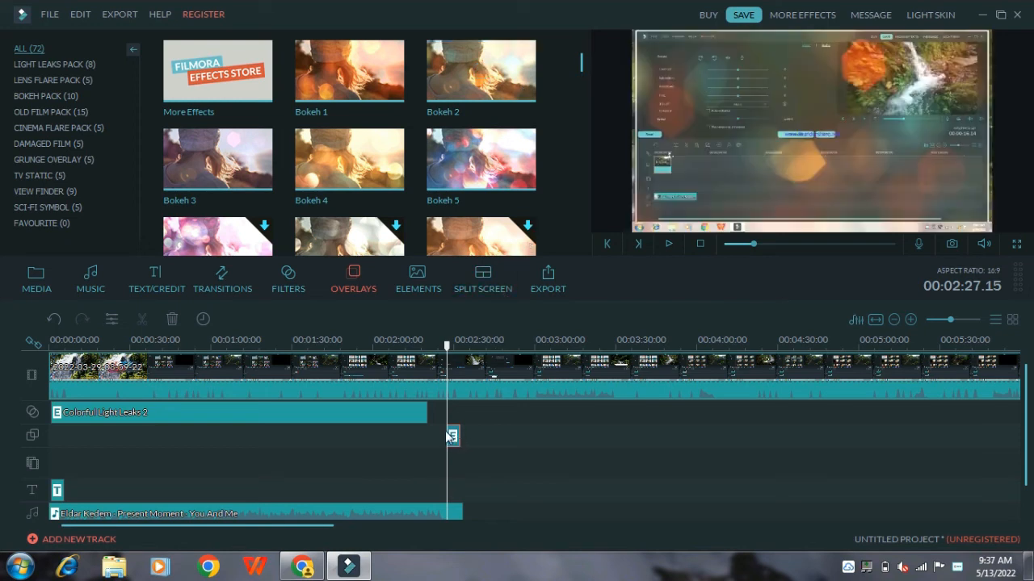
drag(450, 435, 407, 434)
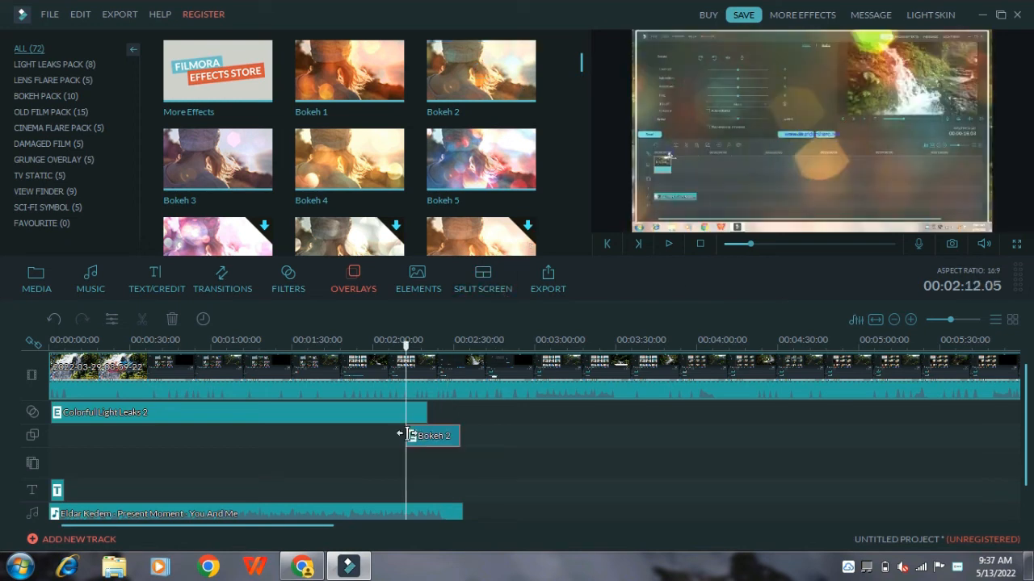
click(666, 245)
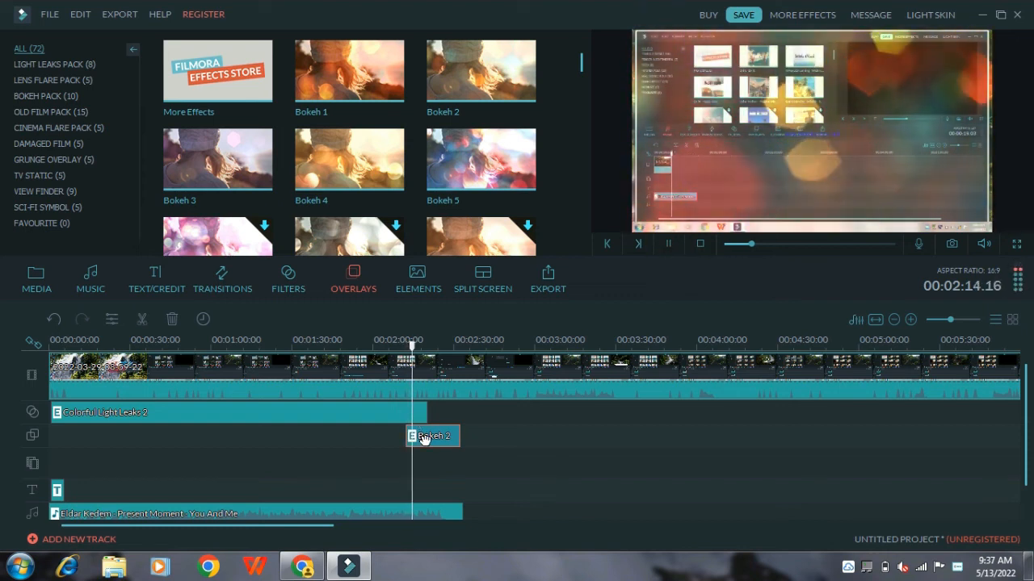
Add the Firework 1 shape element to the timeline at about 00:02:16 and again at about 00:02:22.
click(403, 272)
click(669, 245)
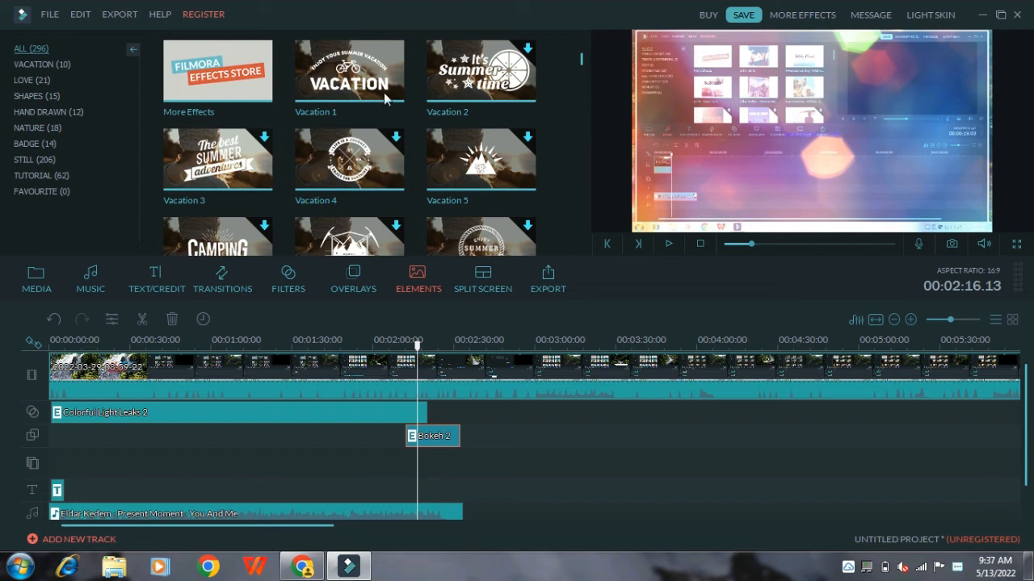
click(29, 96)
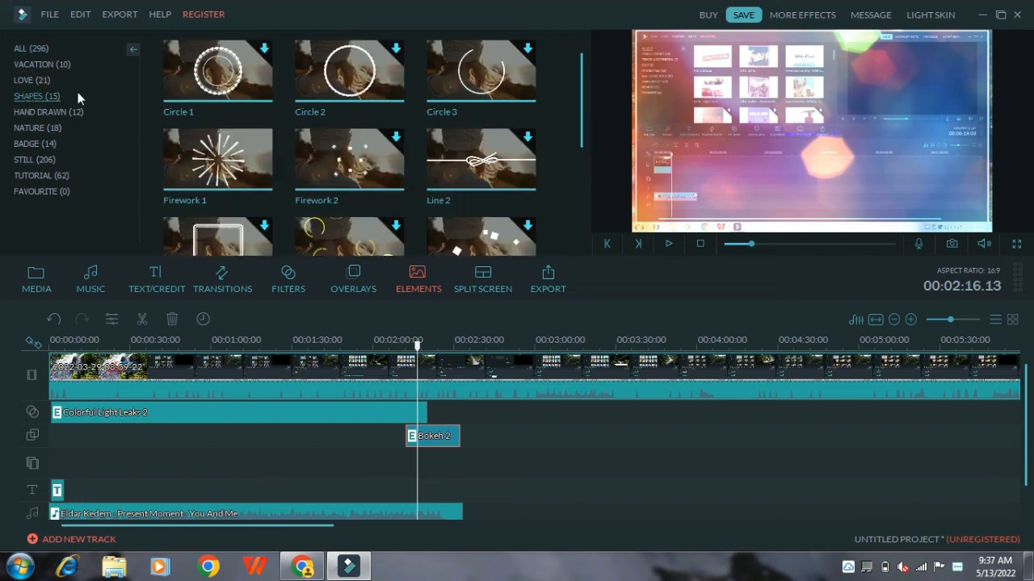
click(228, 171)
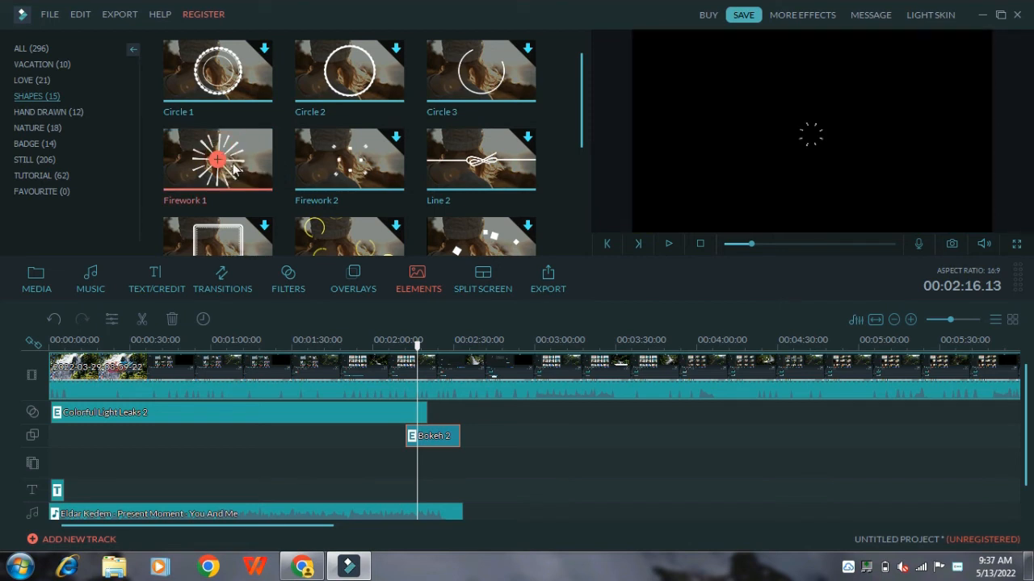
right_click(235, 168)
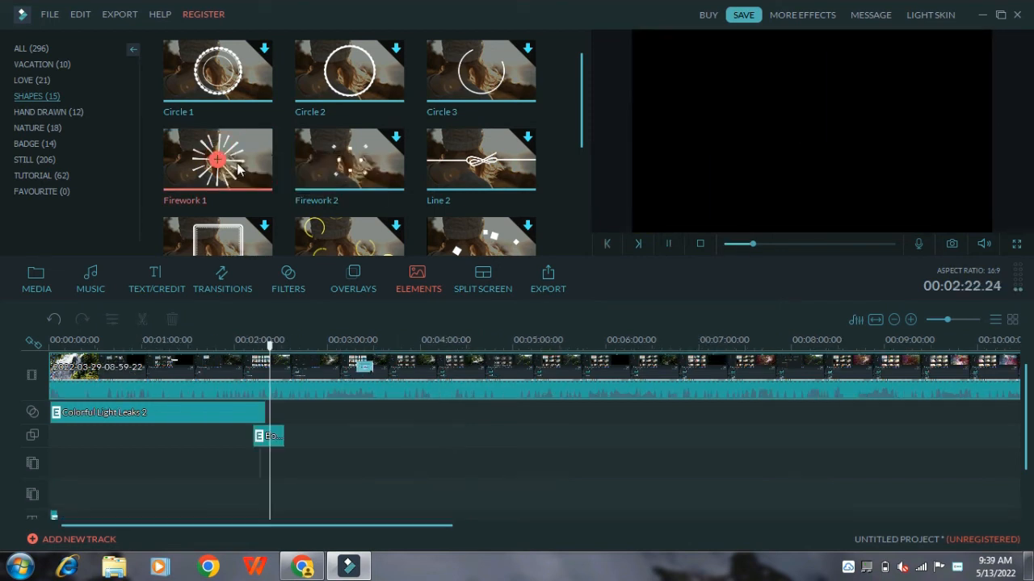
right_click(240, 168)
click(253, 165)
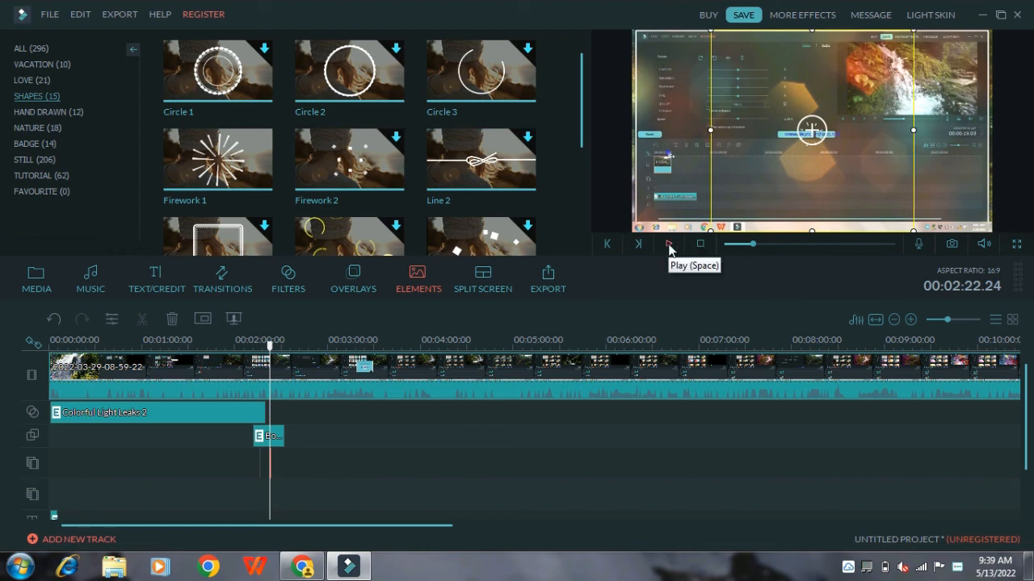
Play back the section around both Firework 1 elements and the Bokeh 2 overlay to check how they look.
click(669, 246)
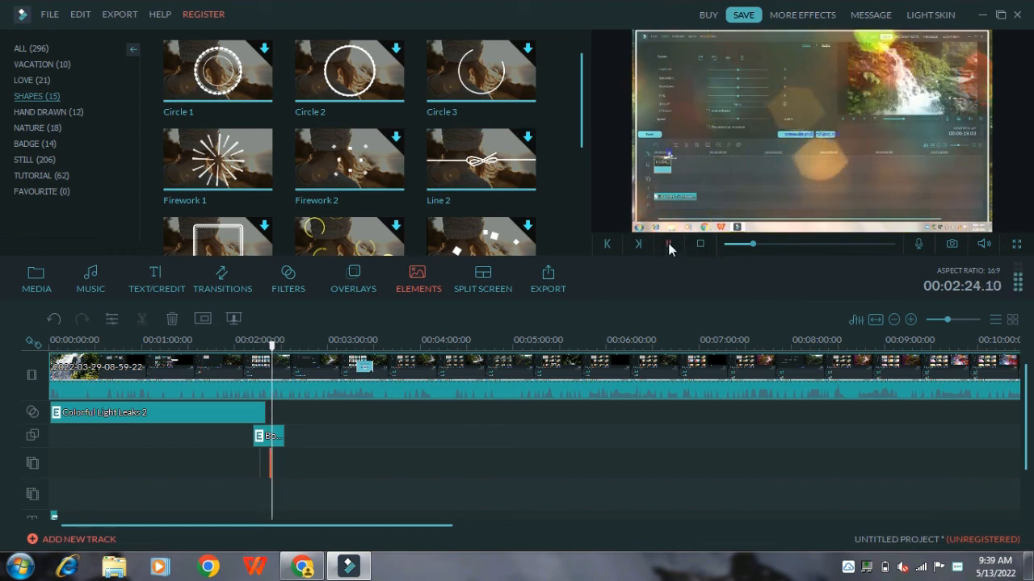
click(668, 244)
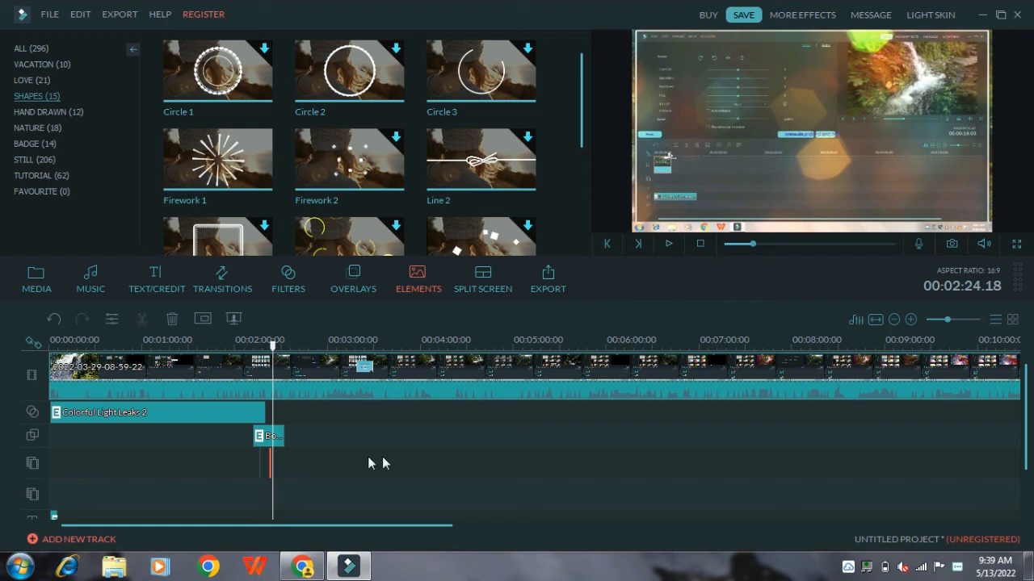
click(267, 466)
click(270, 470)
click(270, 470)
click(308, 462)
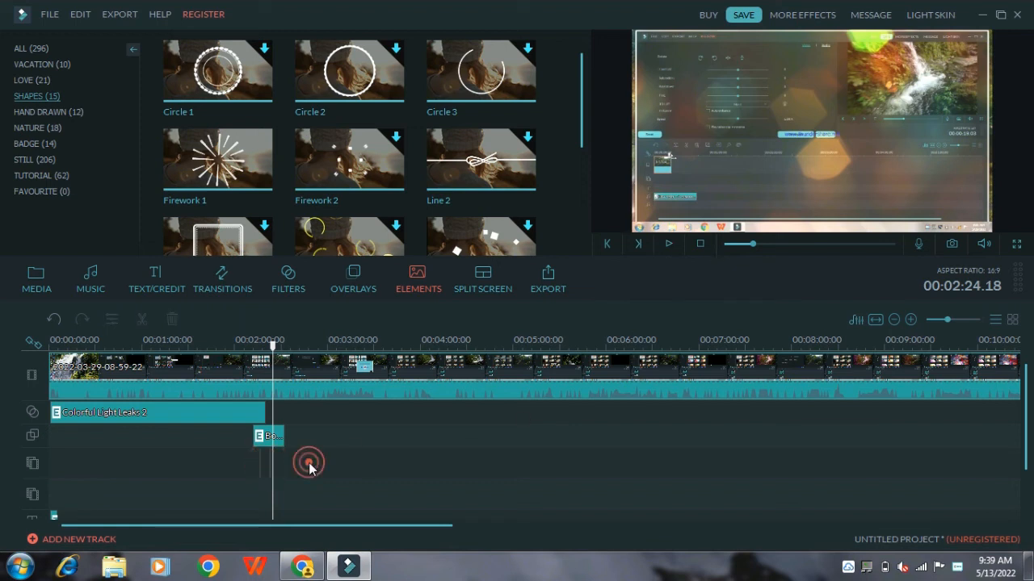
click(747, 245)
click(666, 244)
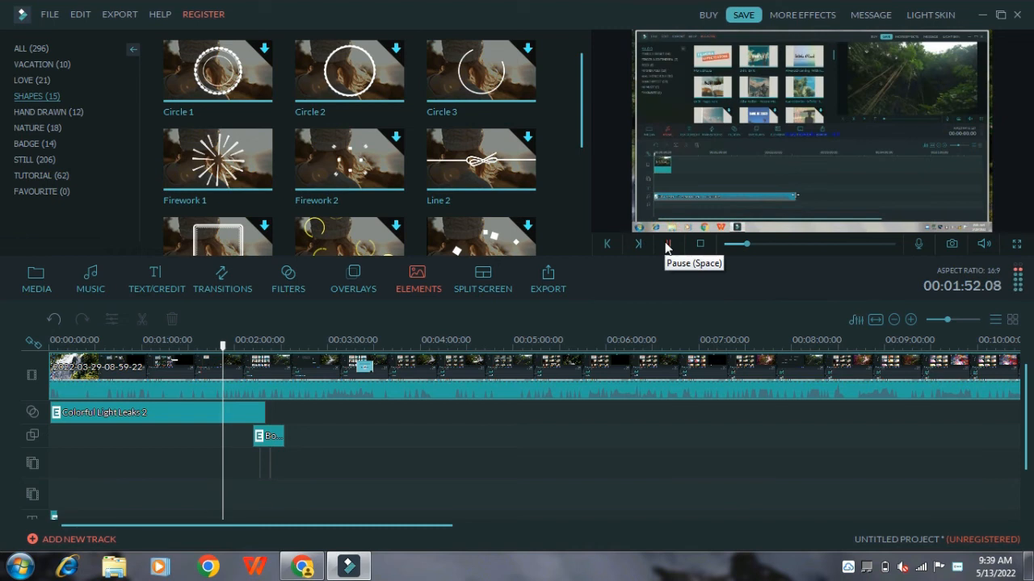
click(751, 245)
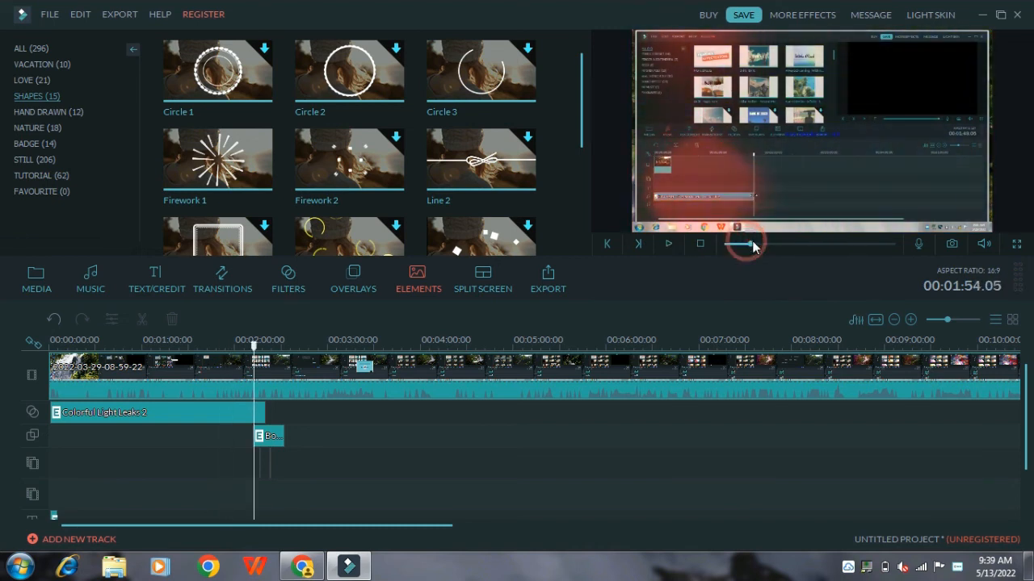
click(669, 244)
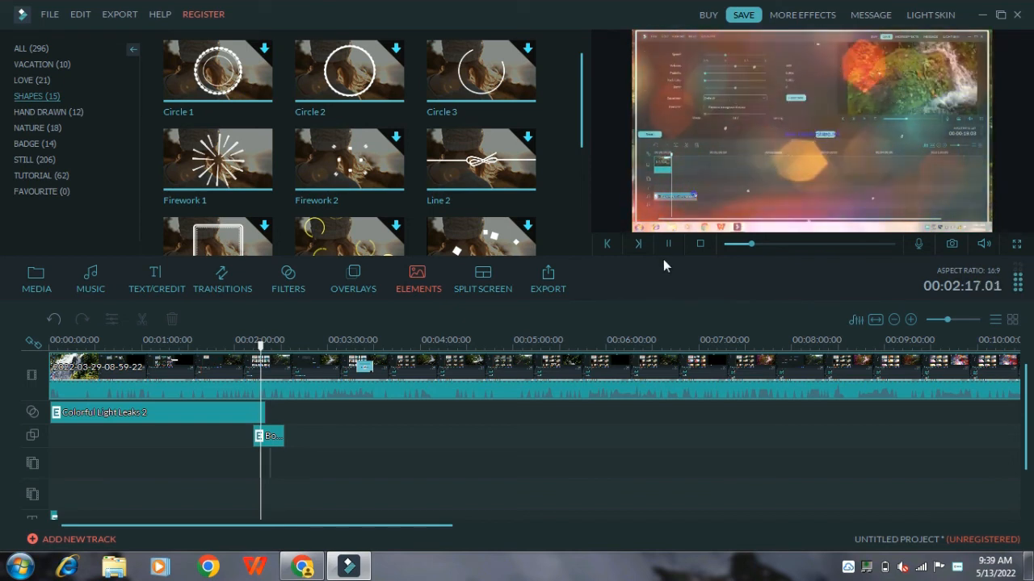
click(668, 244)
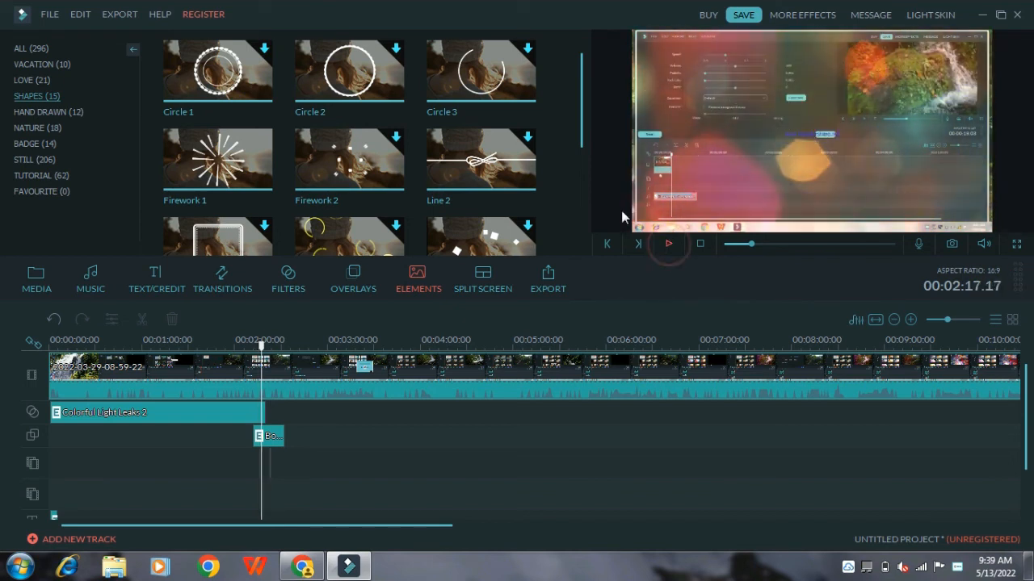
Apply the split screen layout with two equal side-by-side panes to the timeline.
click(481, 285)
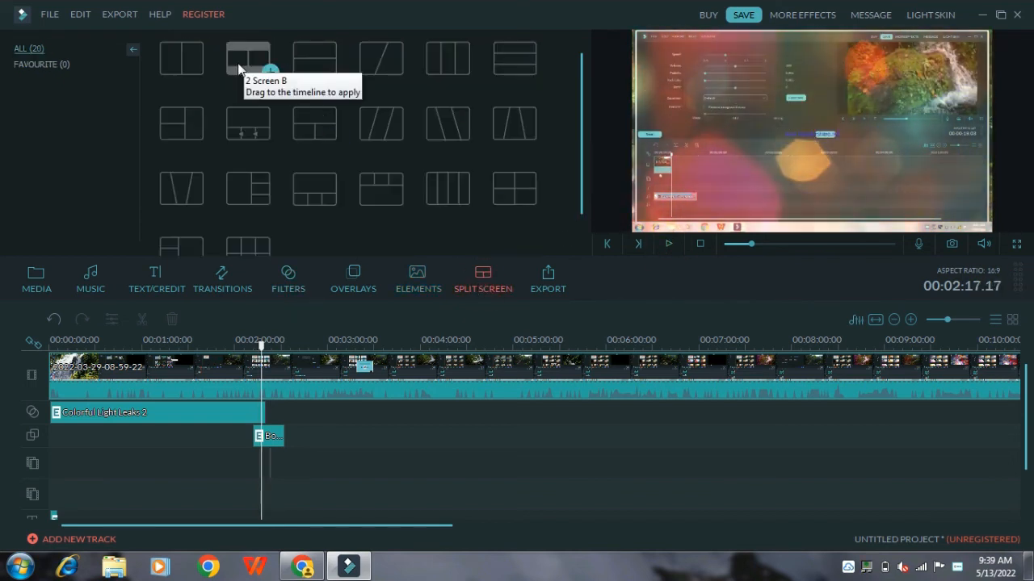
click(192, 60)
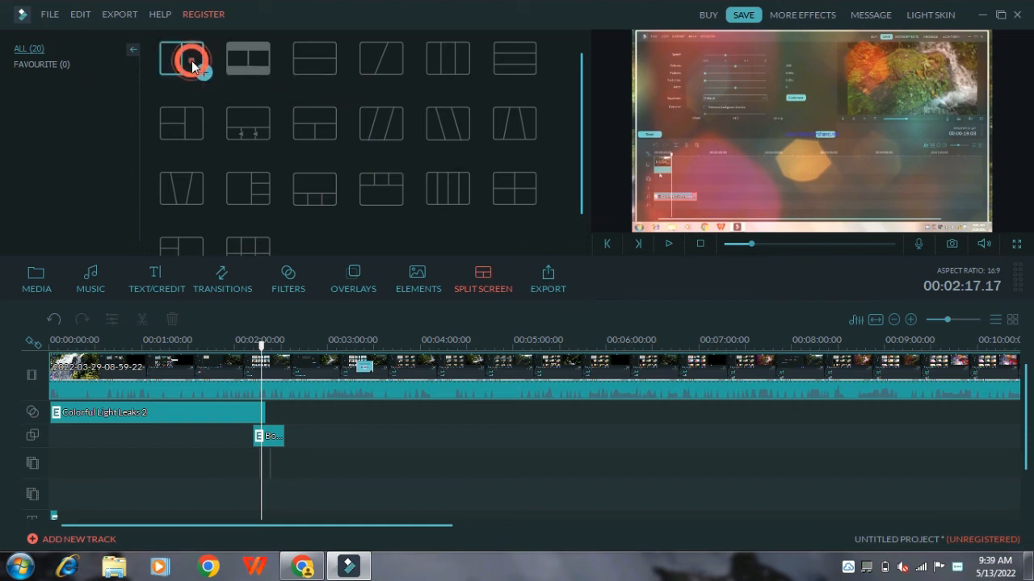
right_click(192, 62)
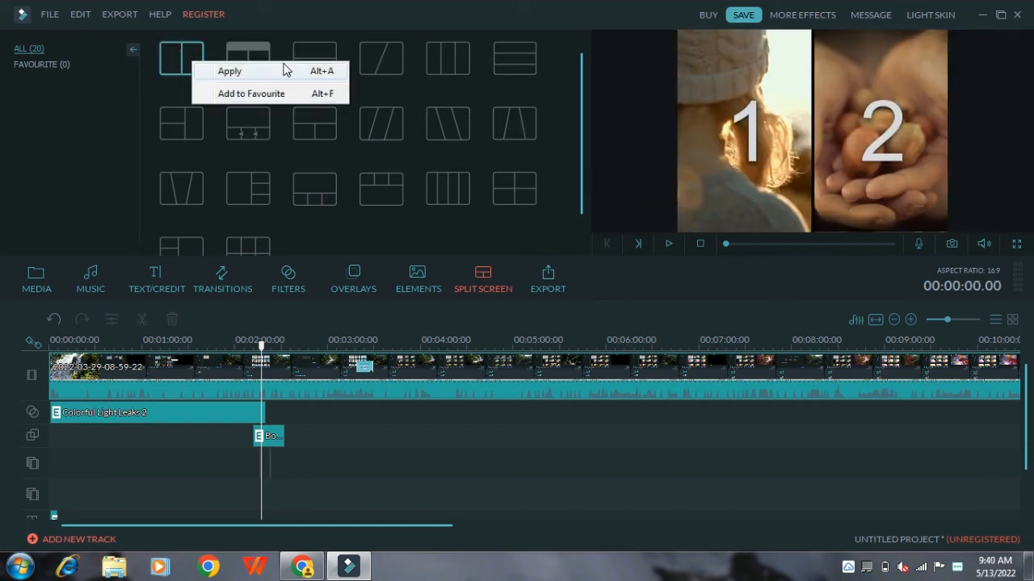
click(283, 65)
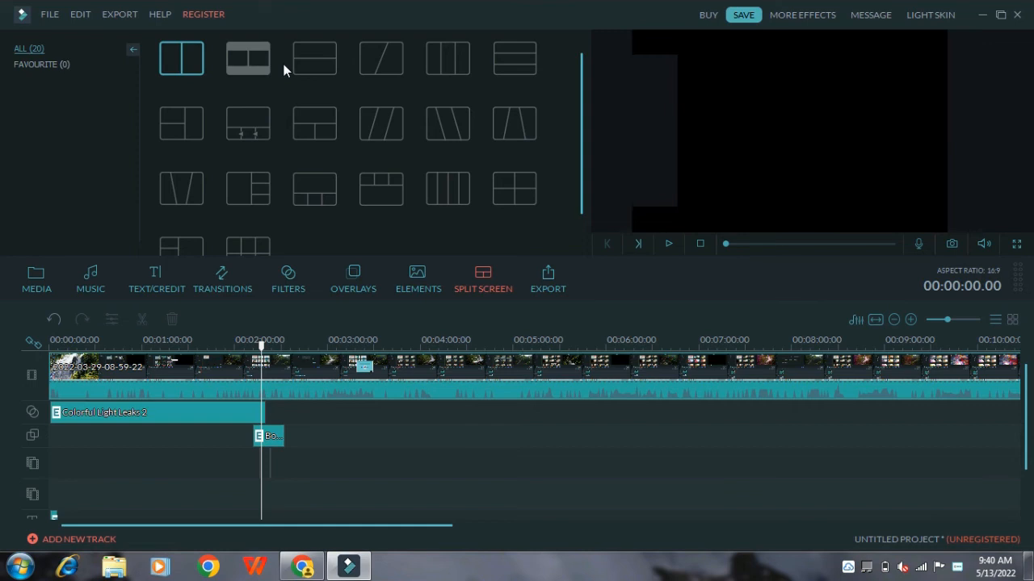
click(206, 93)
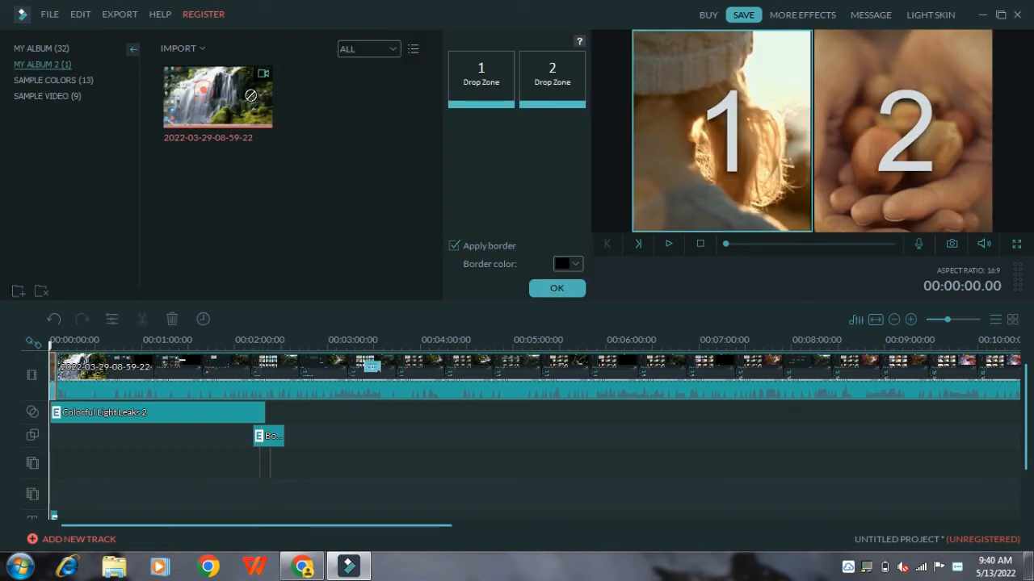
drag(463, 89, 463, 89)
drag(264, 88, 528, 67)
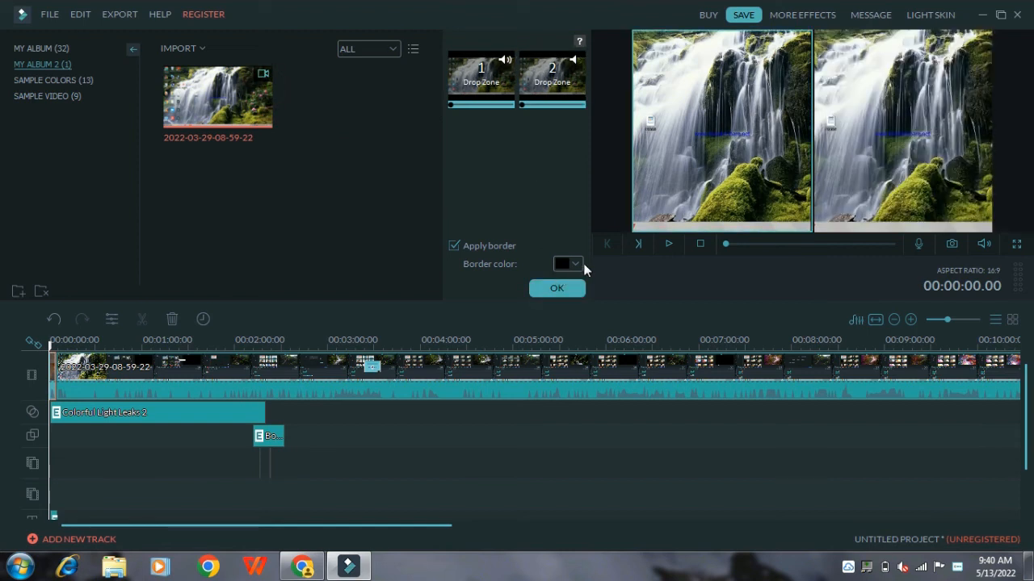
Preview the split screen from the start of the timeline and at about 00:01:17, and accept its setup.
click(671, 243)
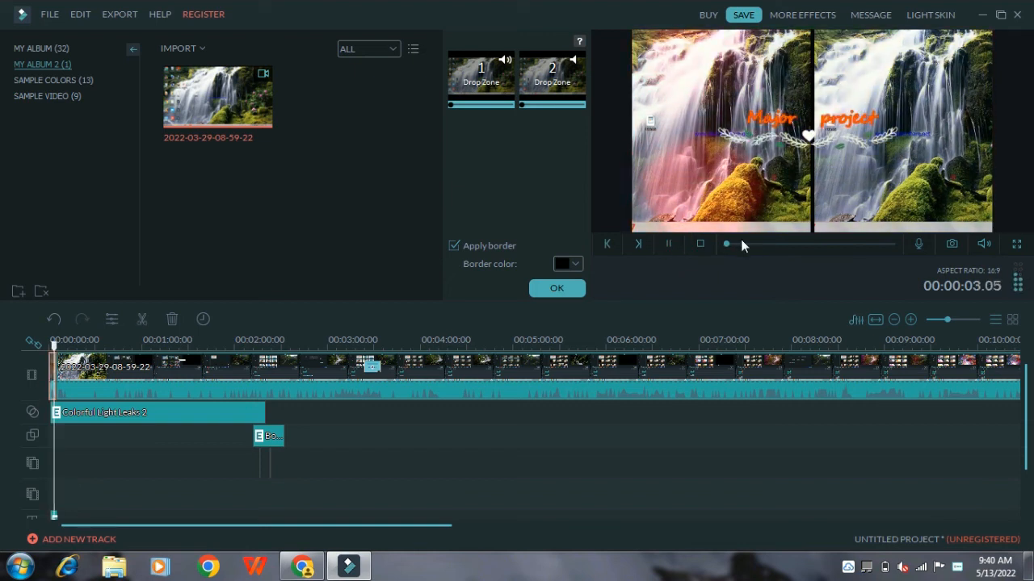
click(740, 244)
click(667, 244)
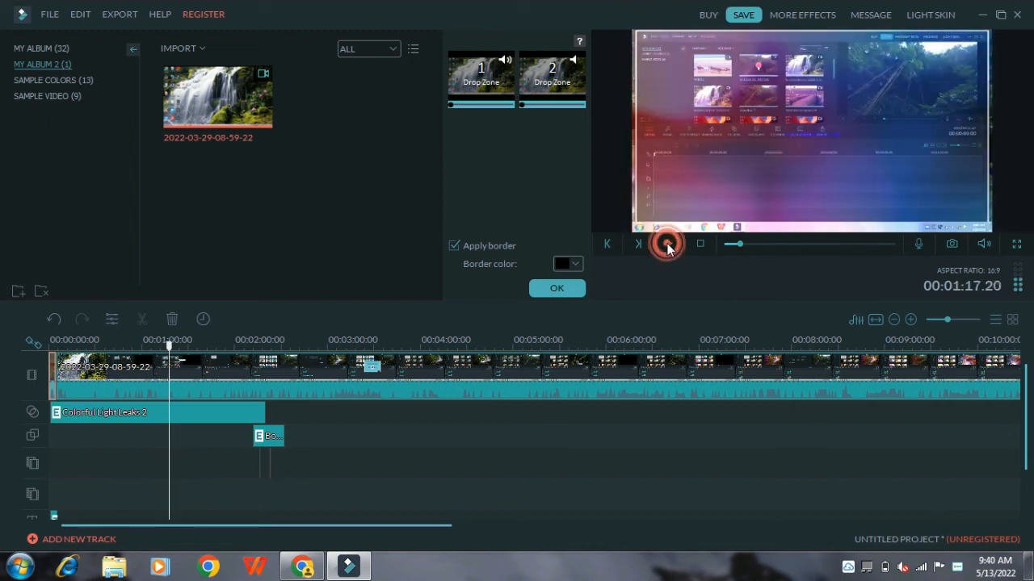
click(570, 290)
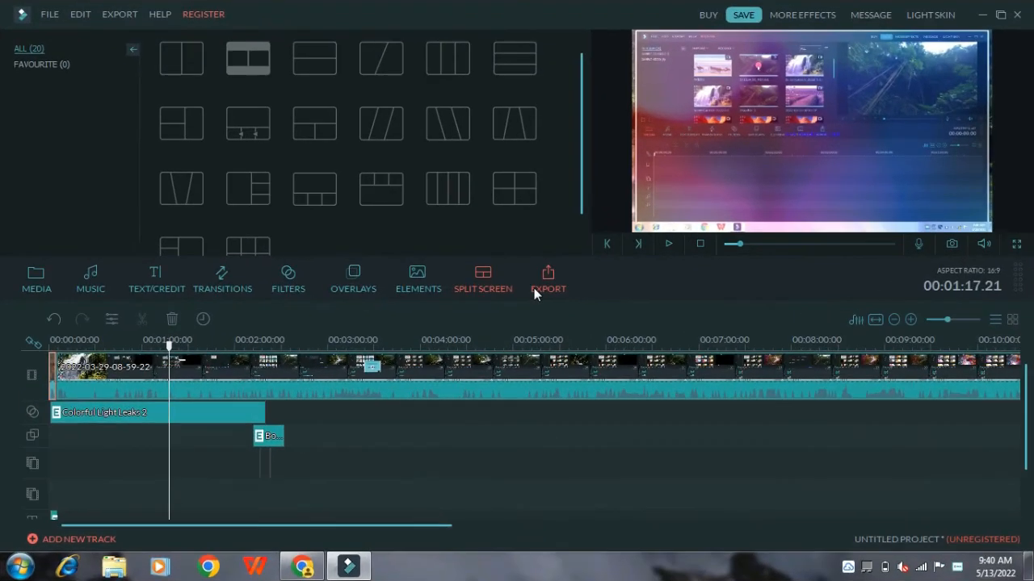
Open the export settings and name the MP4 output file "major project".
click(526, 289)
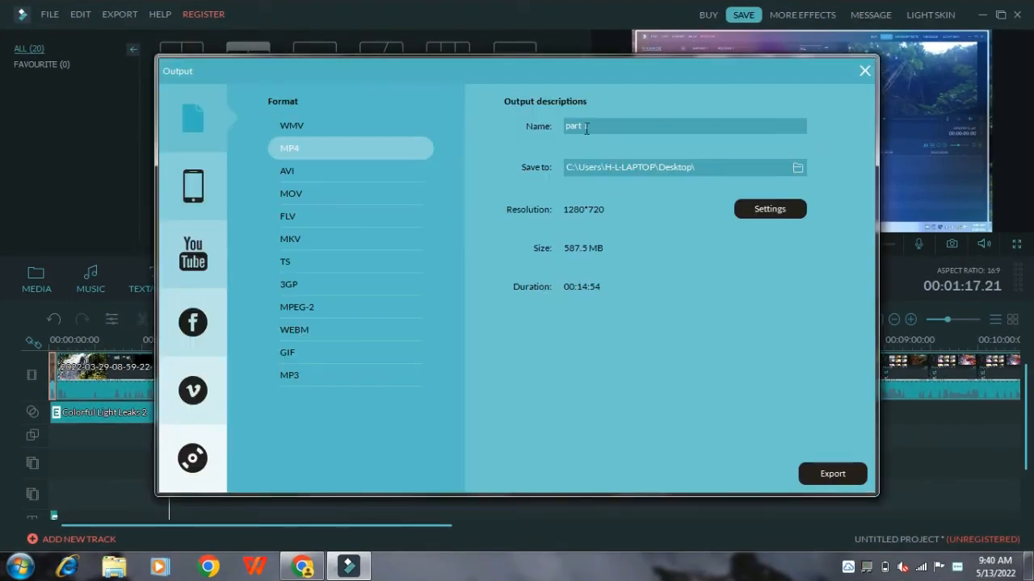
click(586, 127)
text(1)
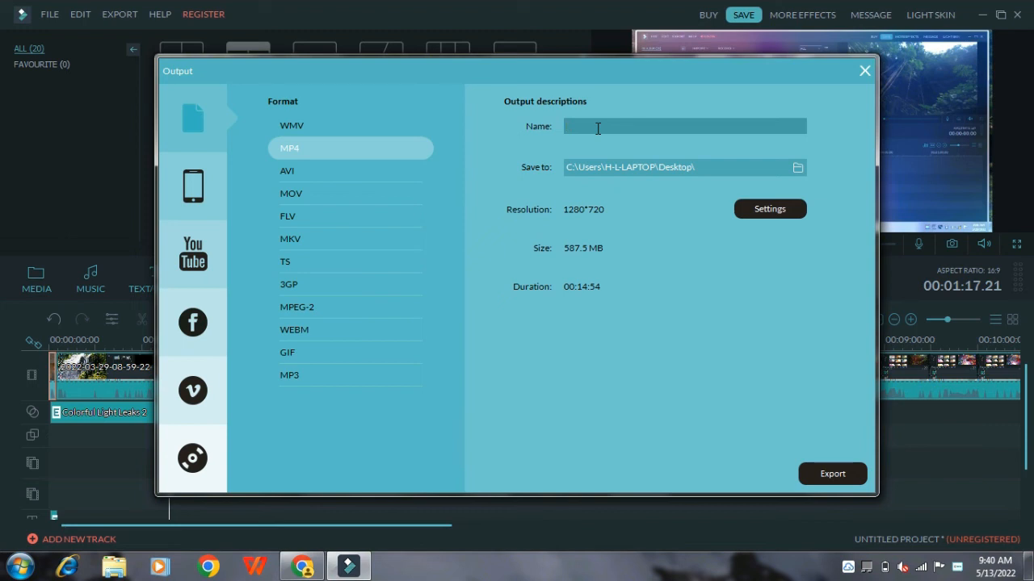
text(major project)
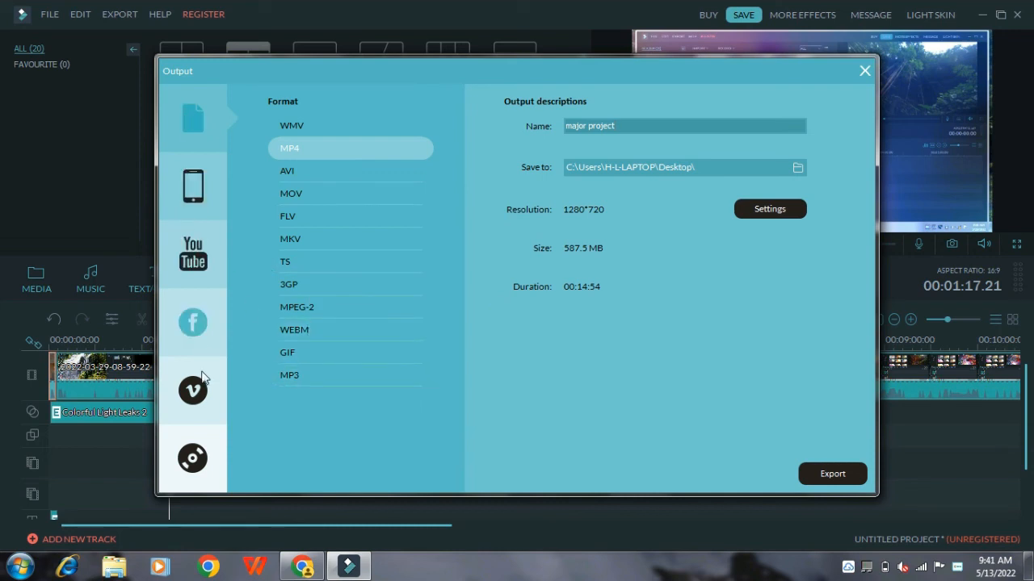
Try to export the video with the unregistered trial version, pausing and cancelling the conversion.
click(855, 473)
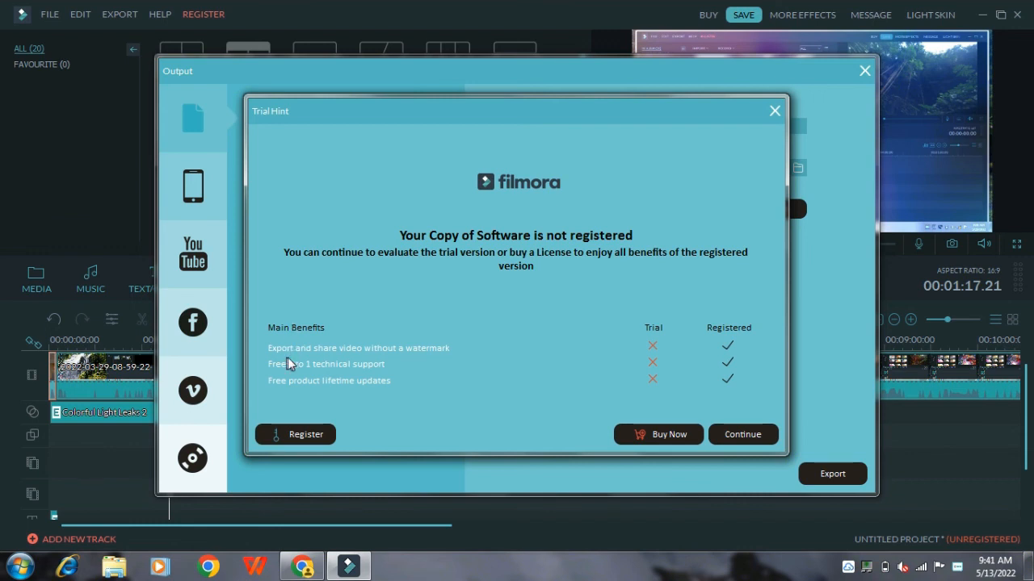
click(726, 435)
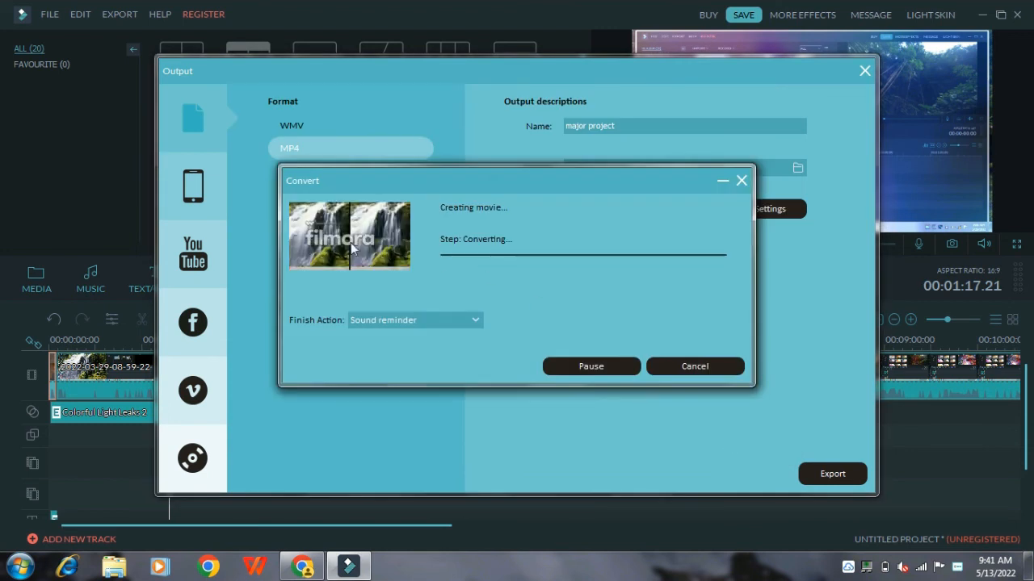
click(567, 371)
click(688, 368)
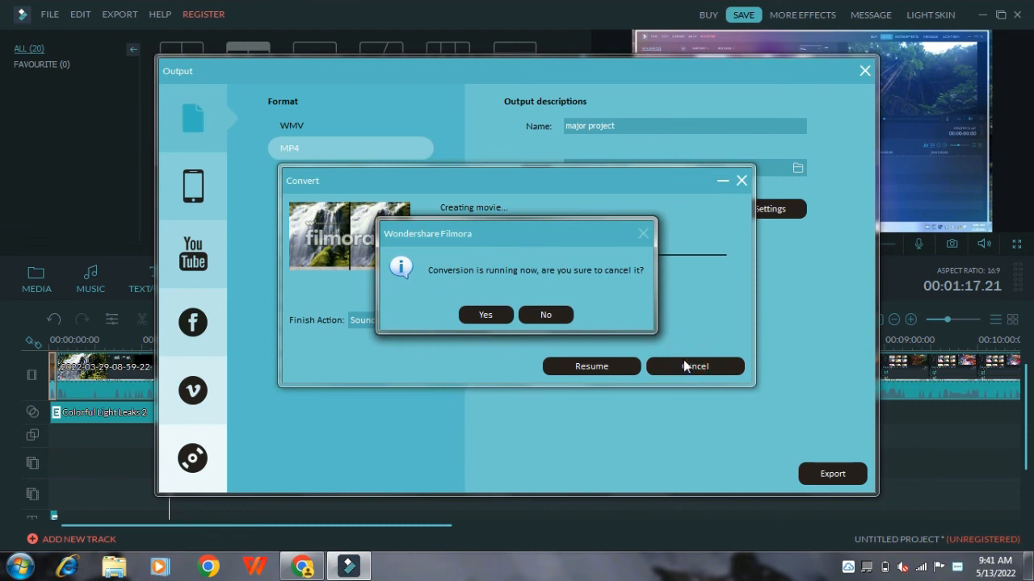
click(494, 316)
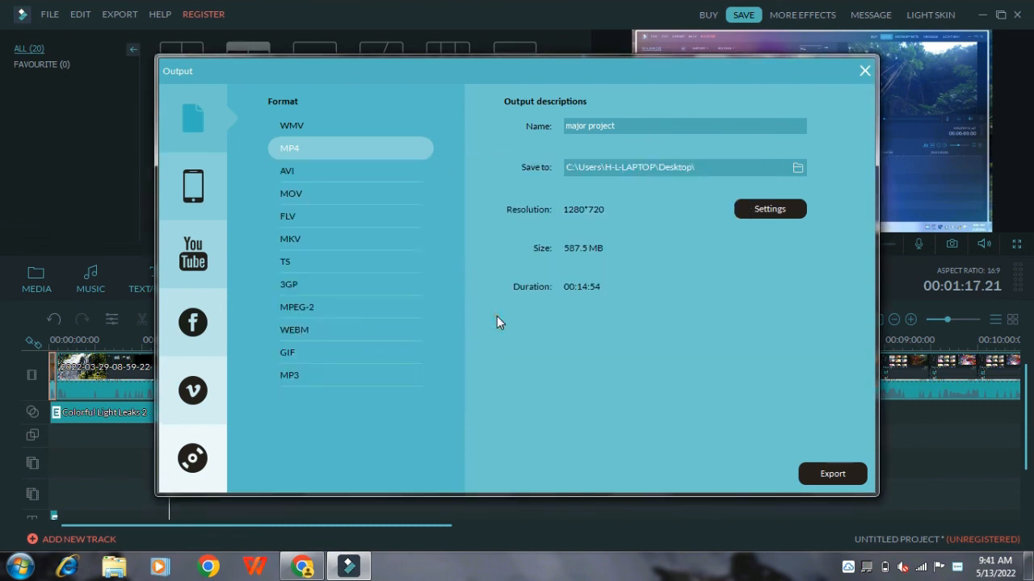
Start the export again and open the software registration form from the trial notice.
click(827, 470)
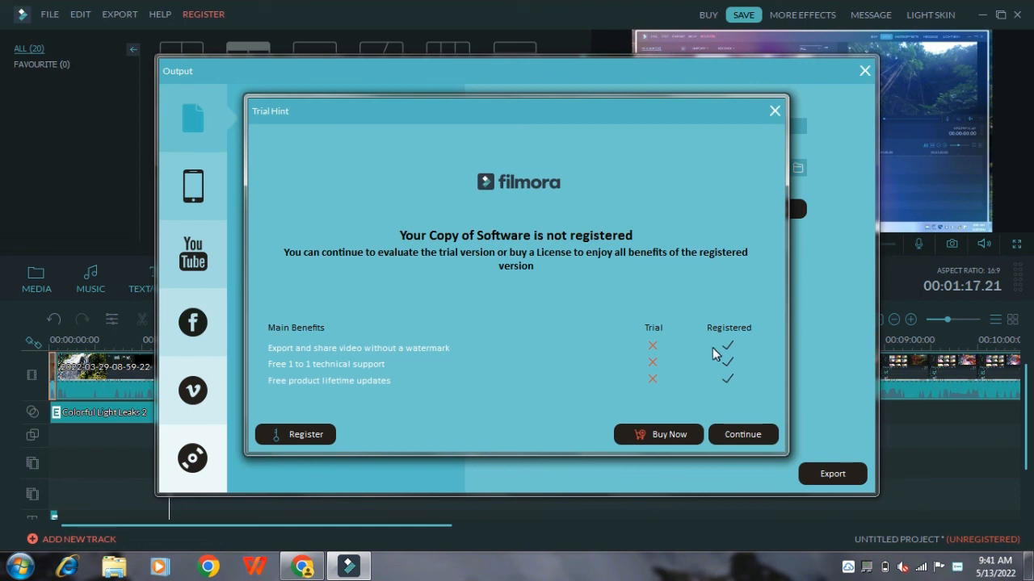
click(277, 435)
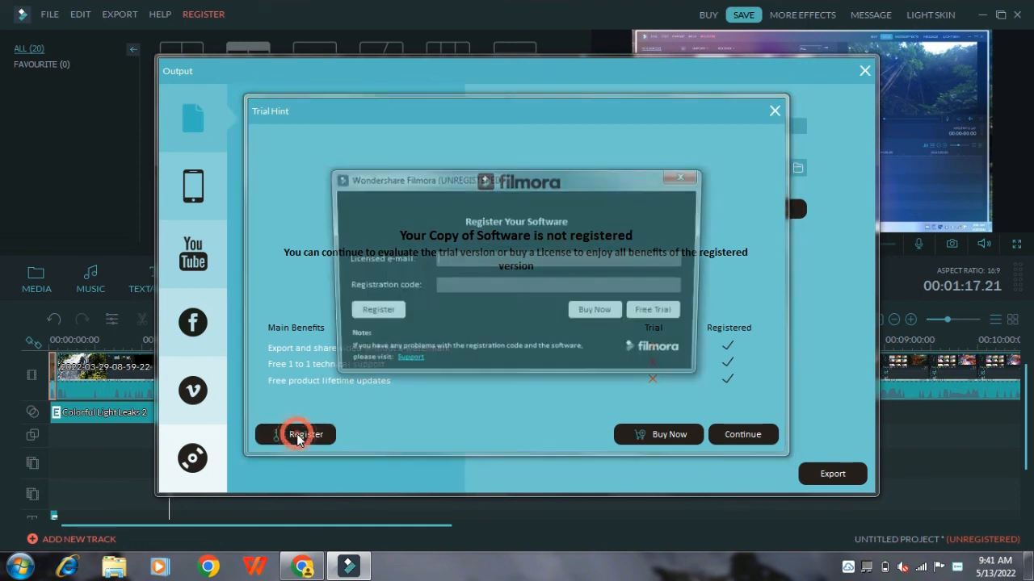